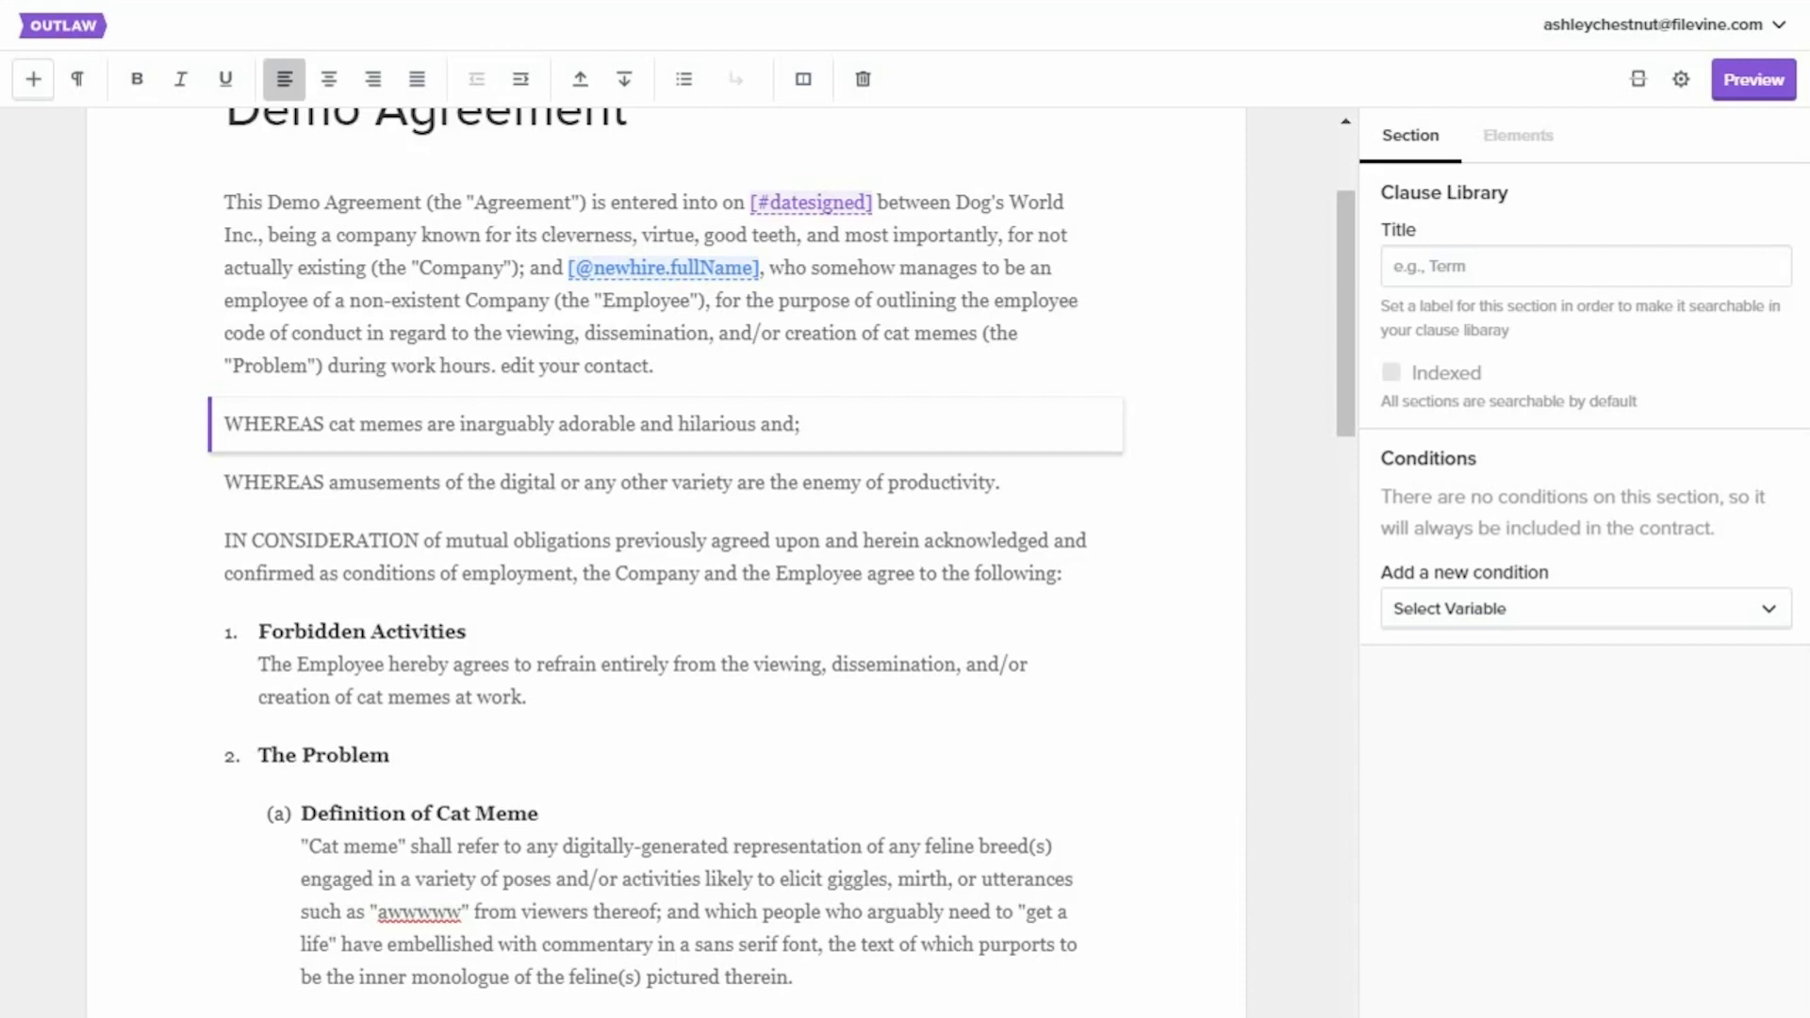
# Add a section after Forbidden Activities and fill it with the second version of the ICA template's Enforcement clause from the clause library.
pyautogui.click(596, 686)
pyautogui.press('Return')
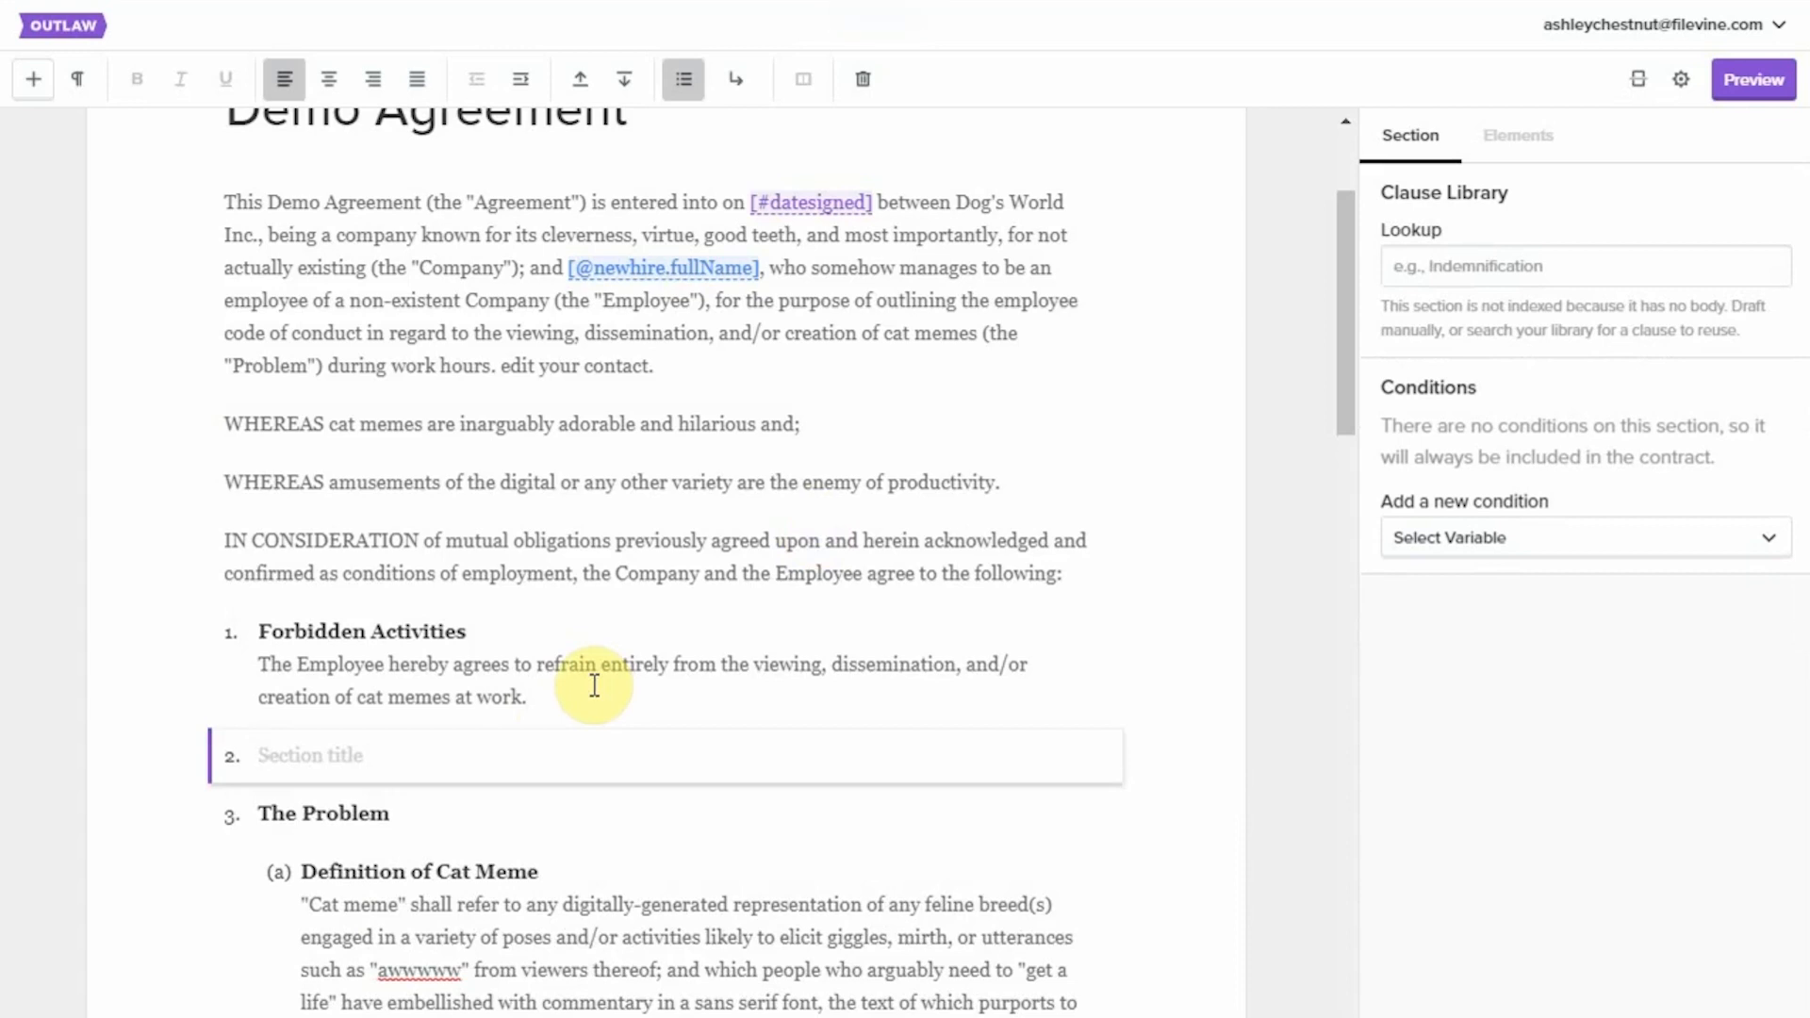
pyautogui.write('Enforc')
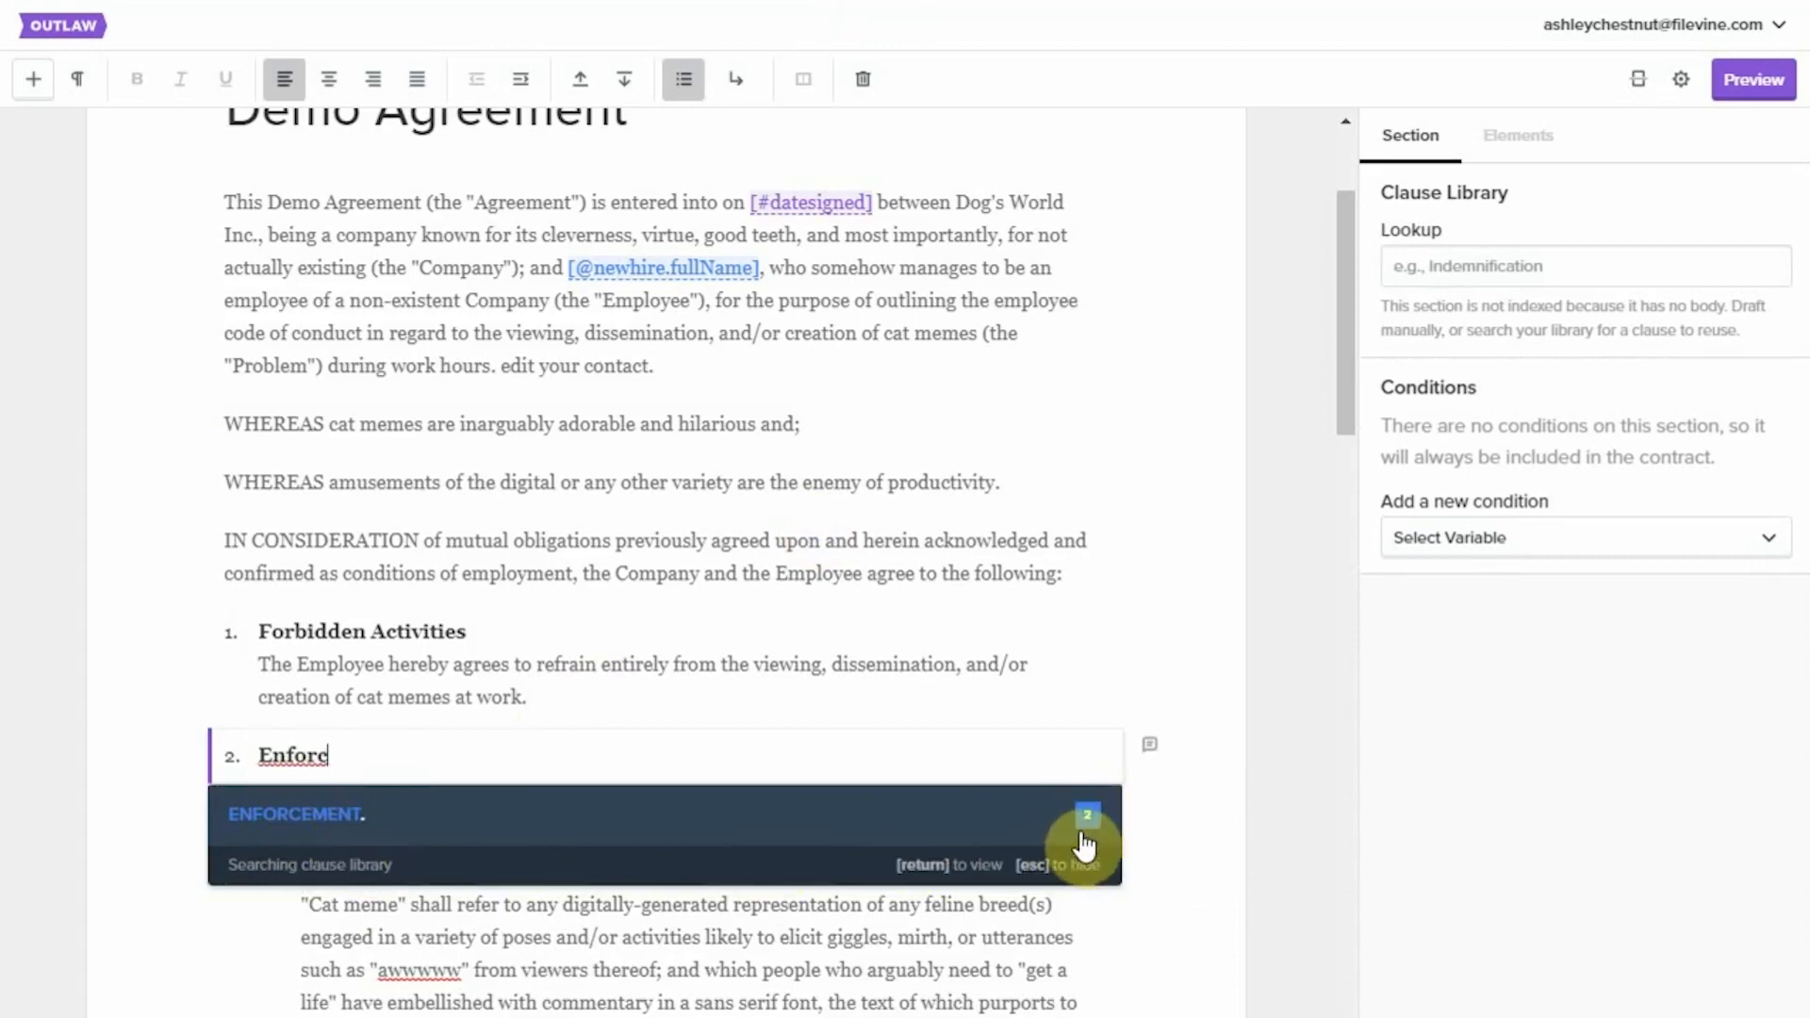
pyautogui.click(444, 834)
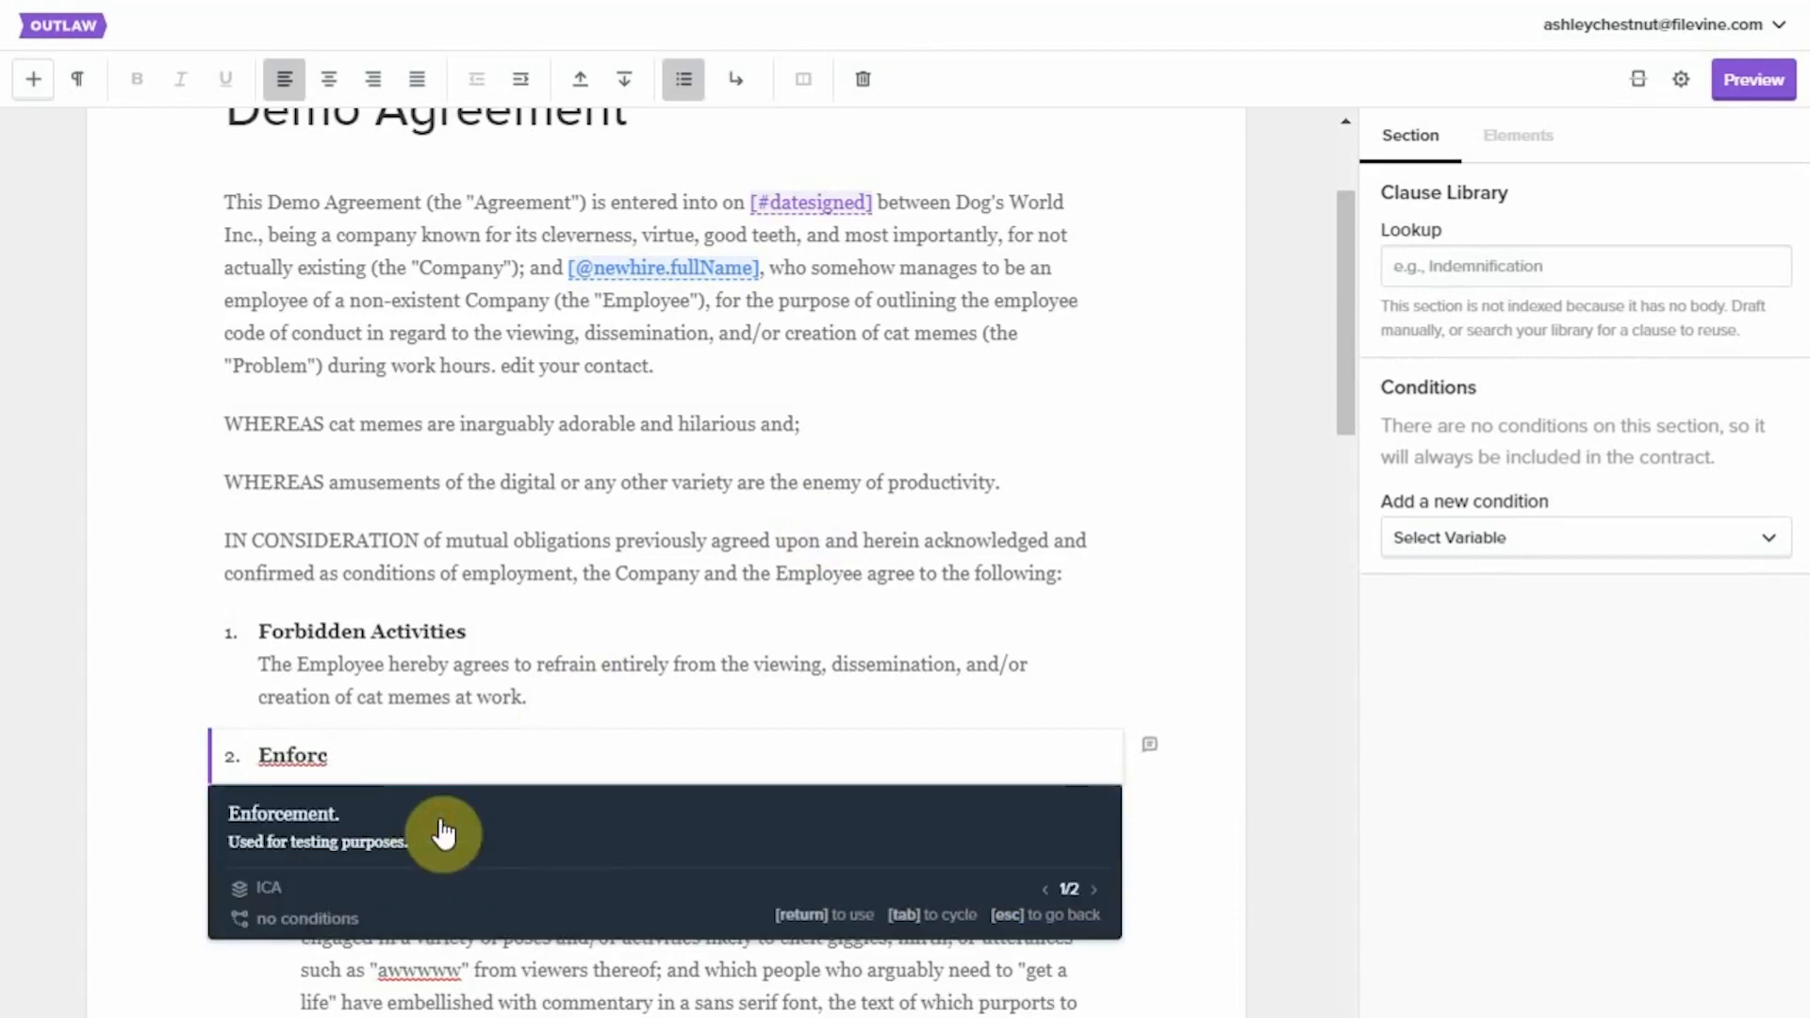
pyautogui.click(1093, 890)
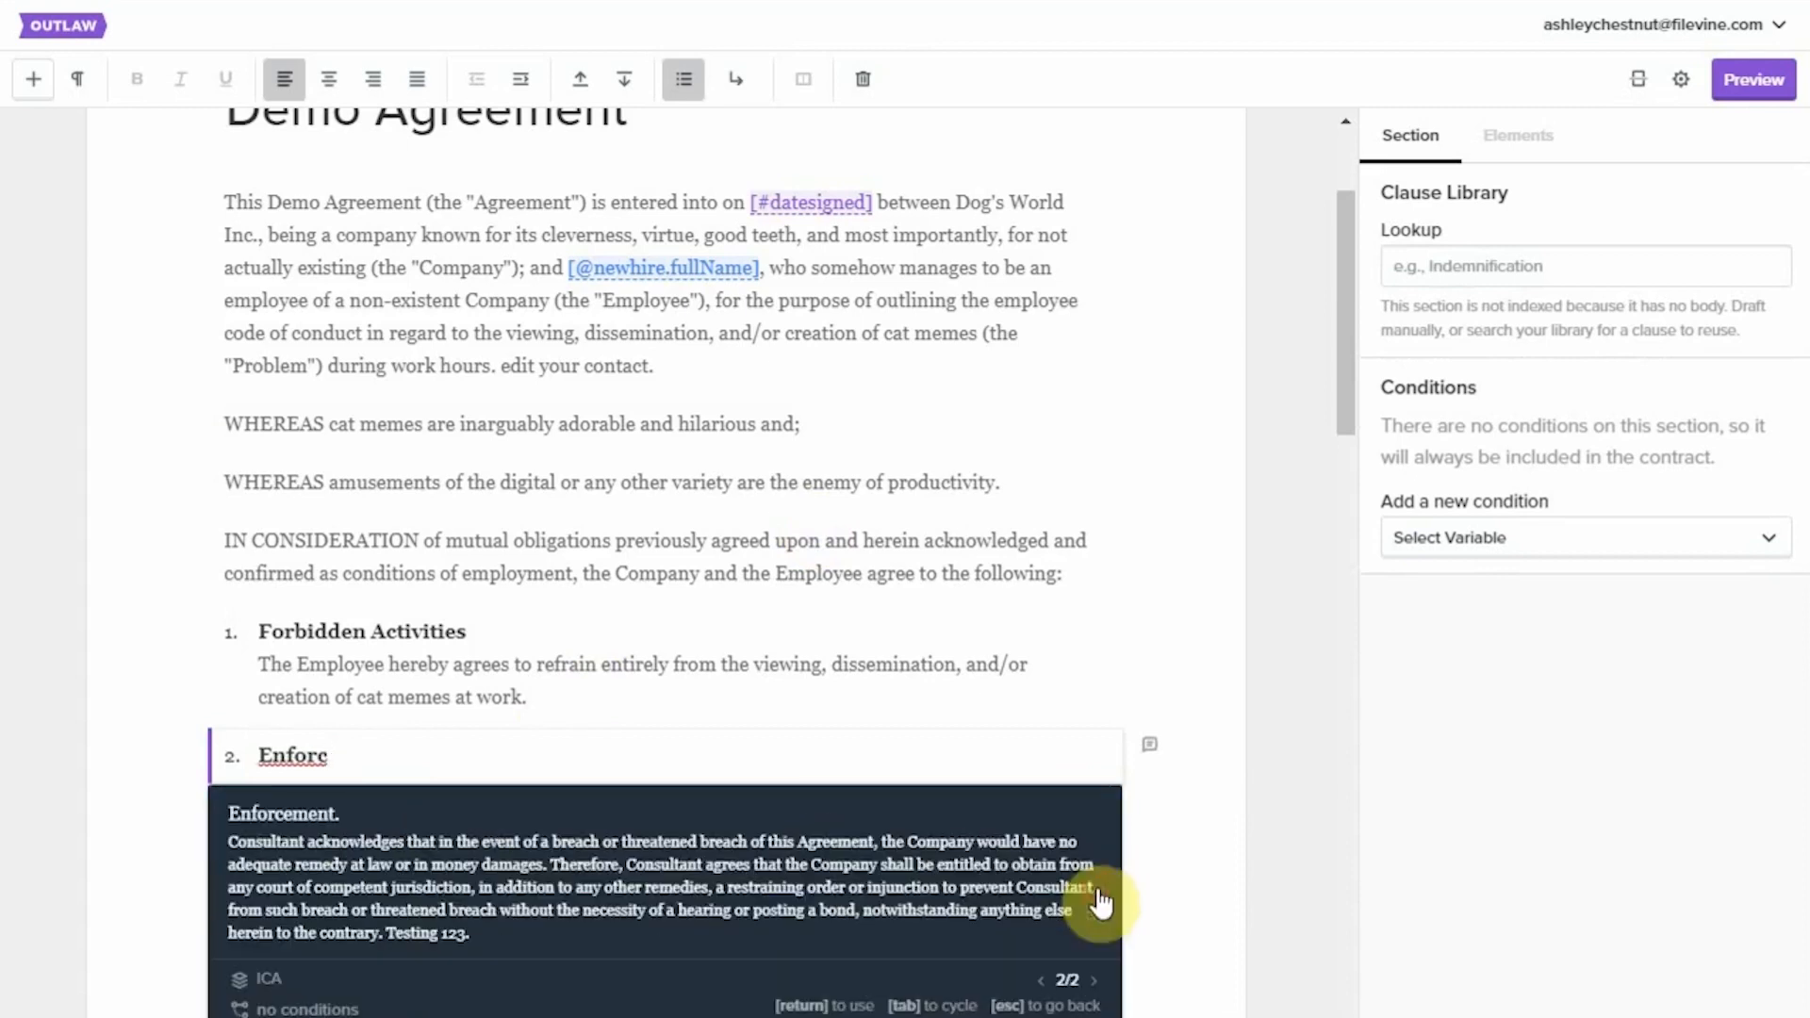
pyautogui.click(599, 877)
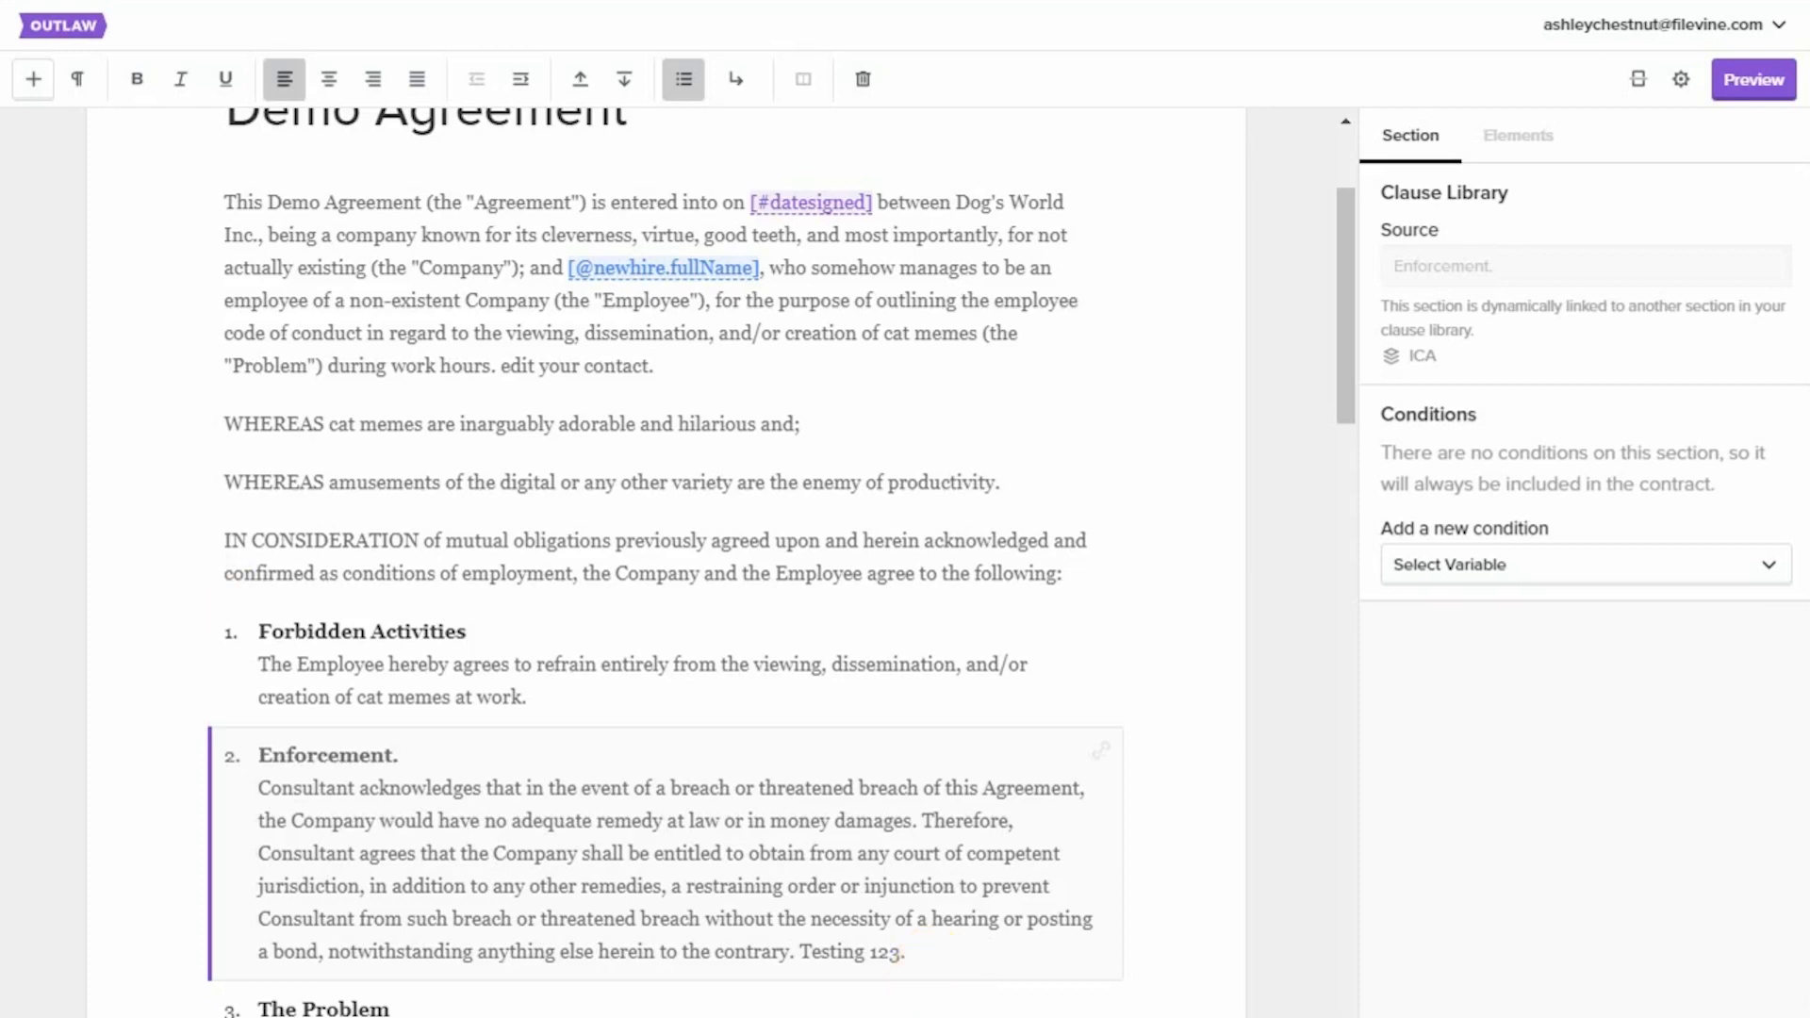
# Give the Demo Agreement's opening paragraph the clause library title "Test Preamble".
pyautogui.click(269, 256)
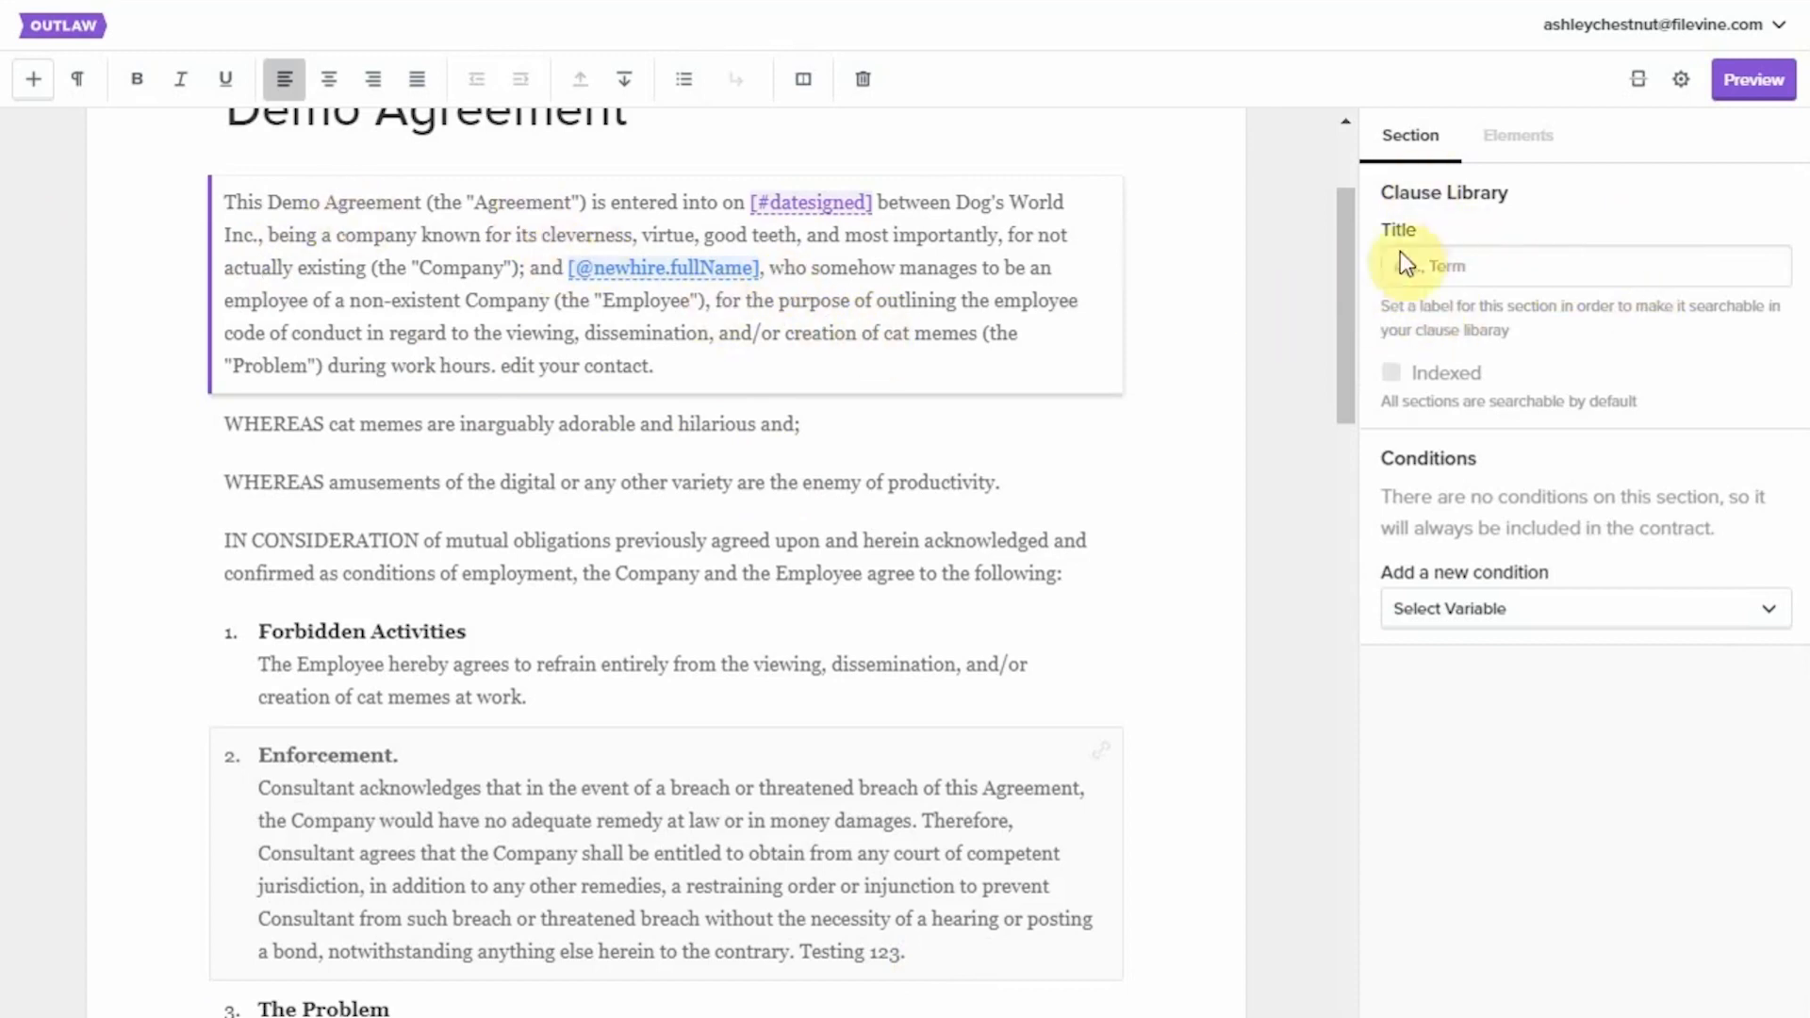
pyautogui.click(1446, 265)
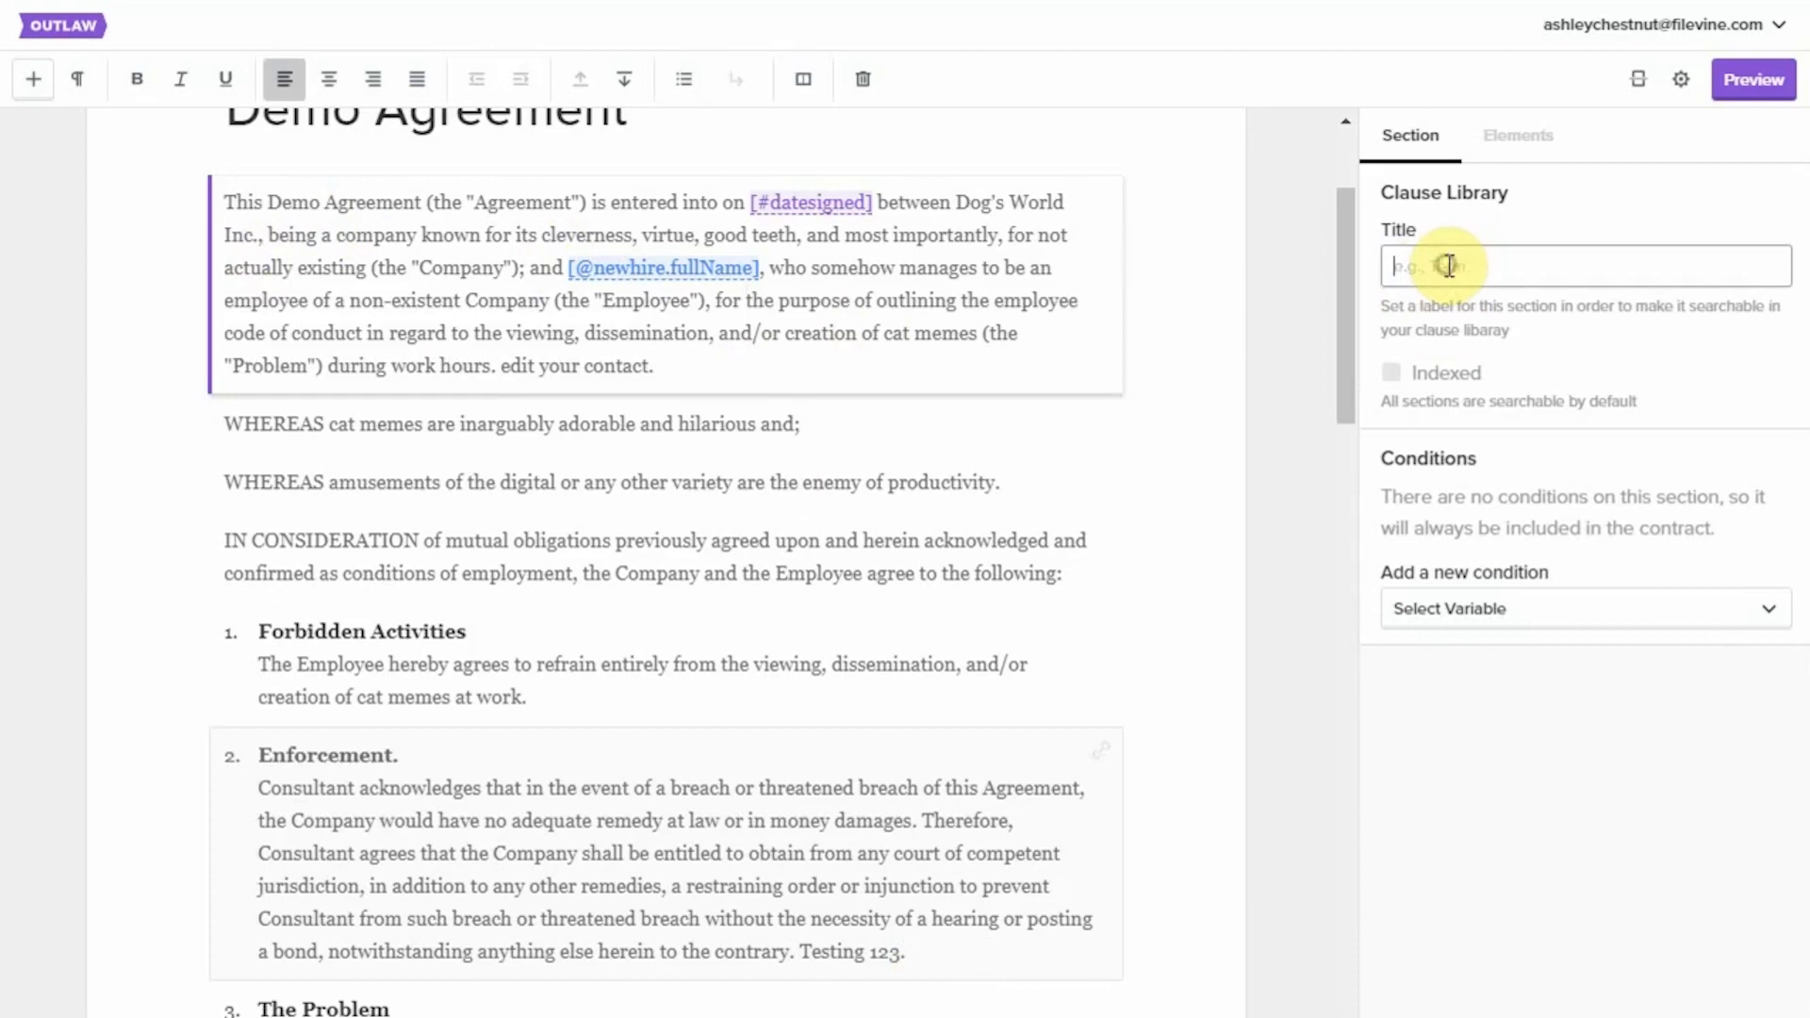
pyautogui.write('Test Pe')
pyautogui.press('BackSpace')
pyautogui.write('reamble')
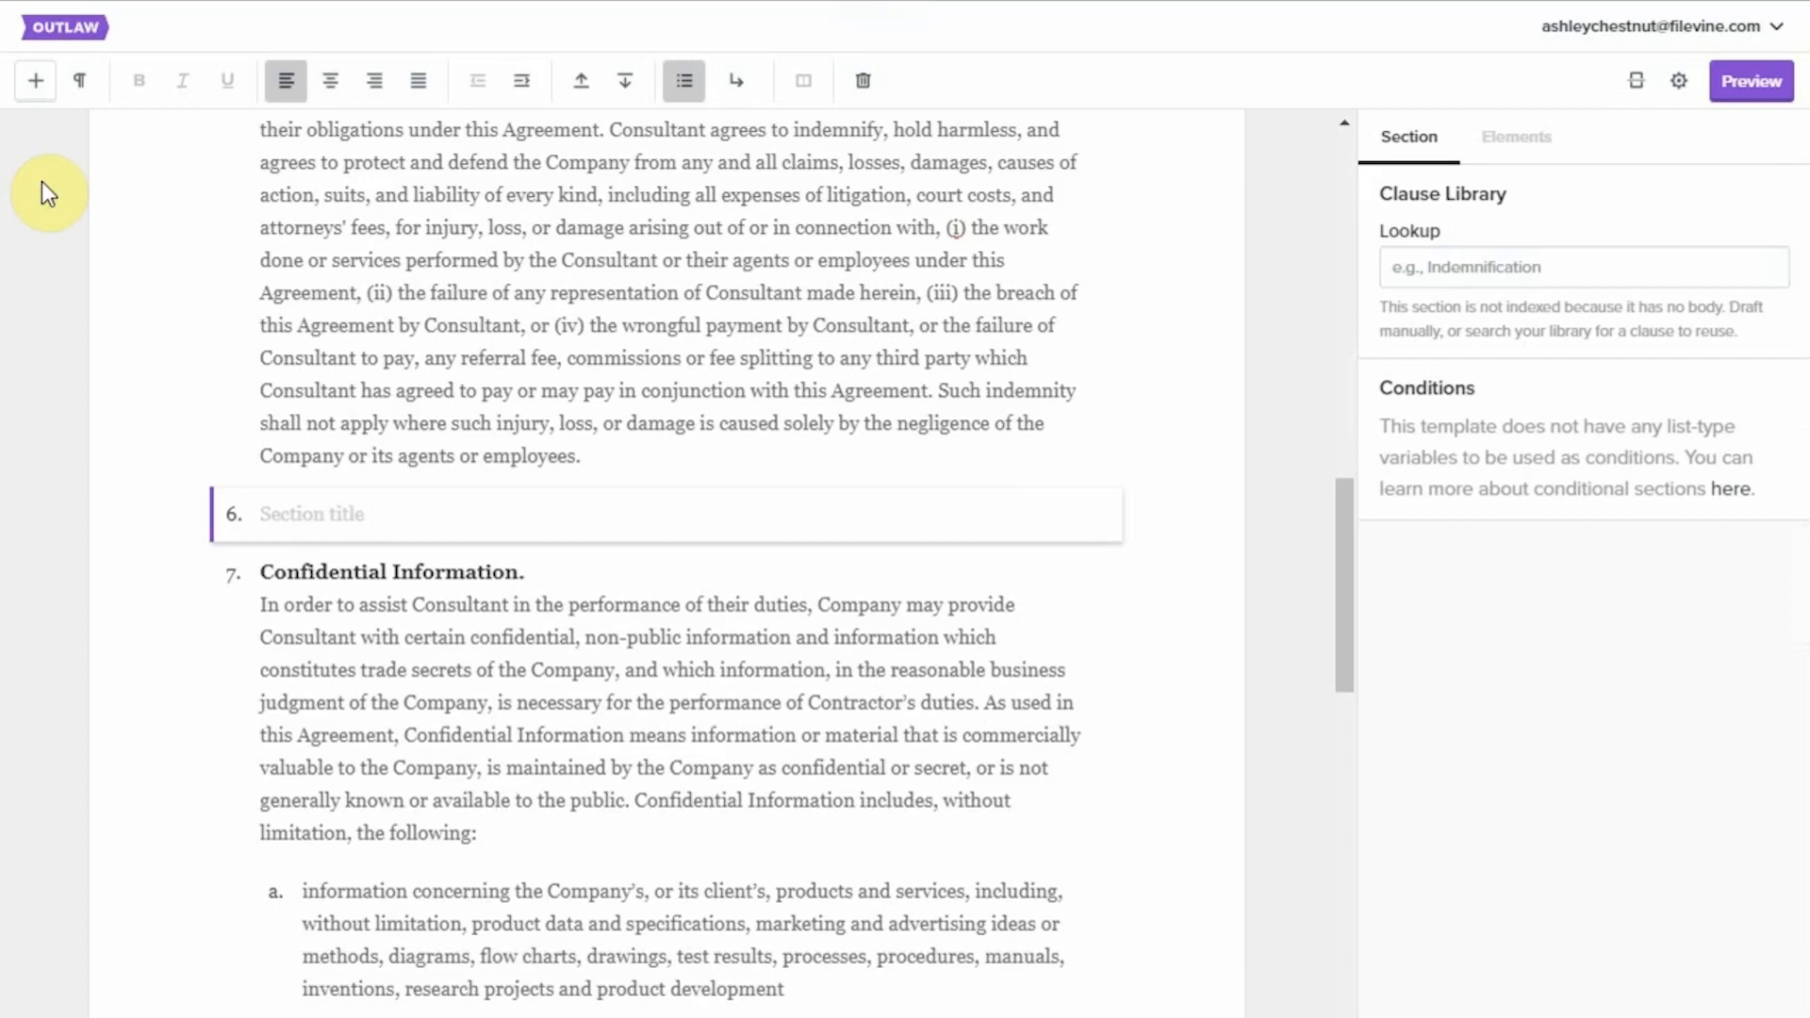
# In the other template, look up "Test" in empty section 6 and insert the Test Preamble clause from the library.
pyautogui.click(295, 510)
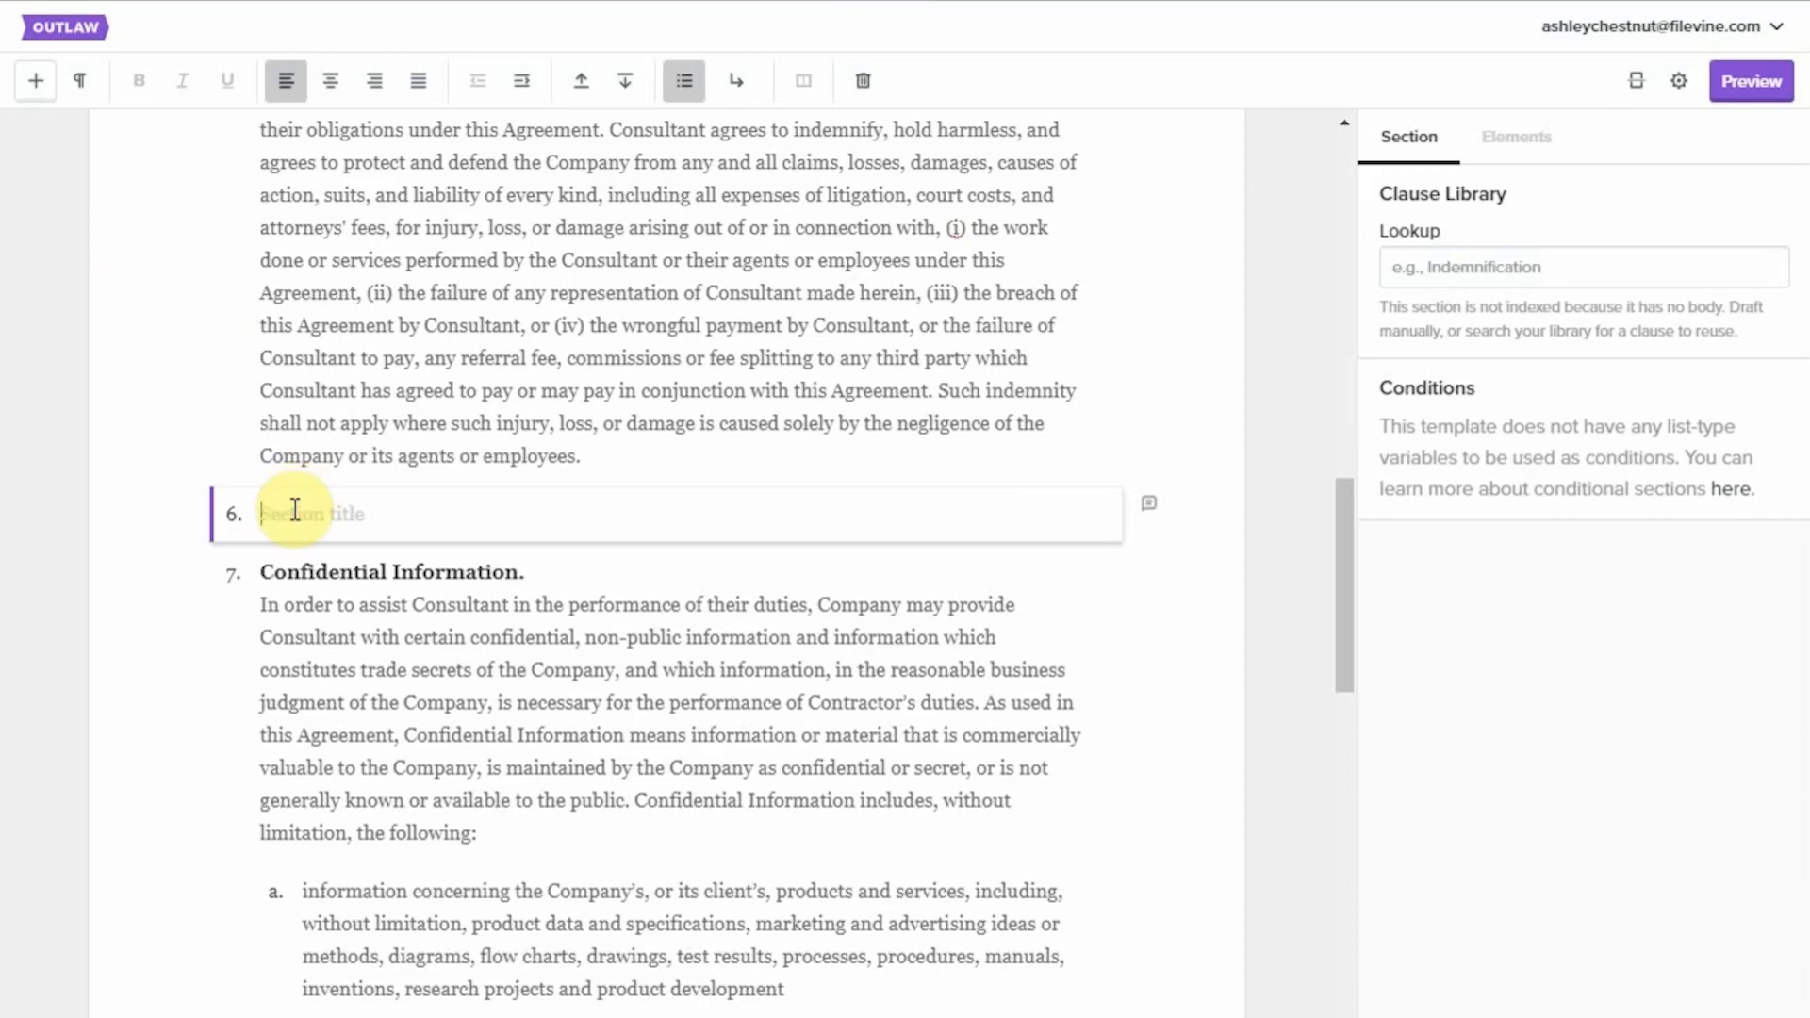
pyautogui.write('Test')
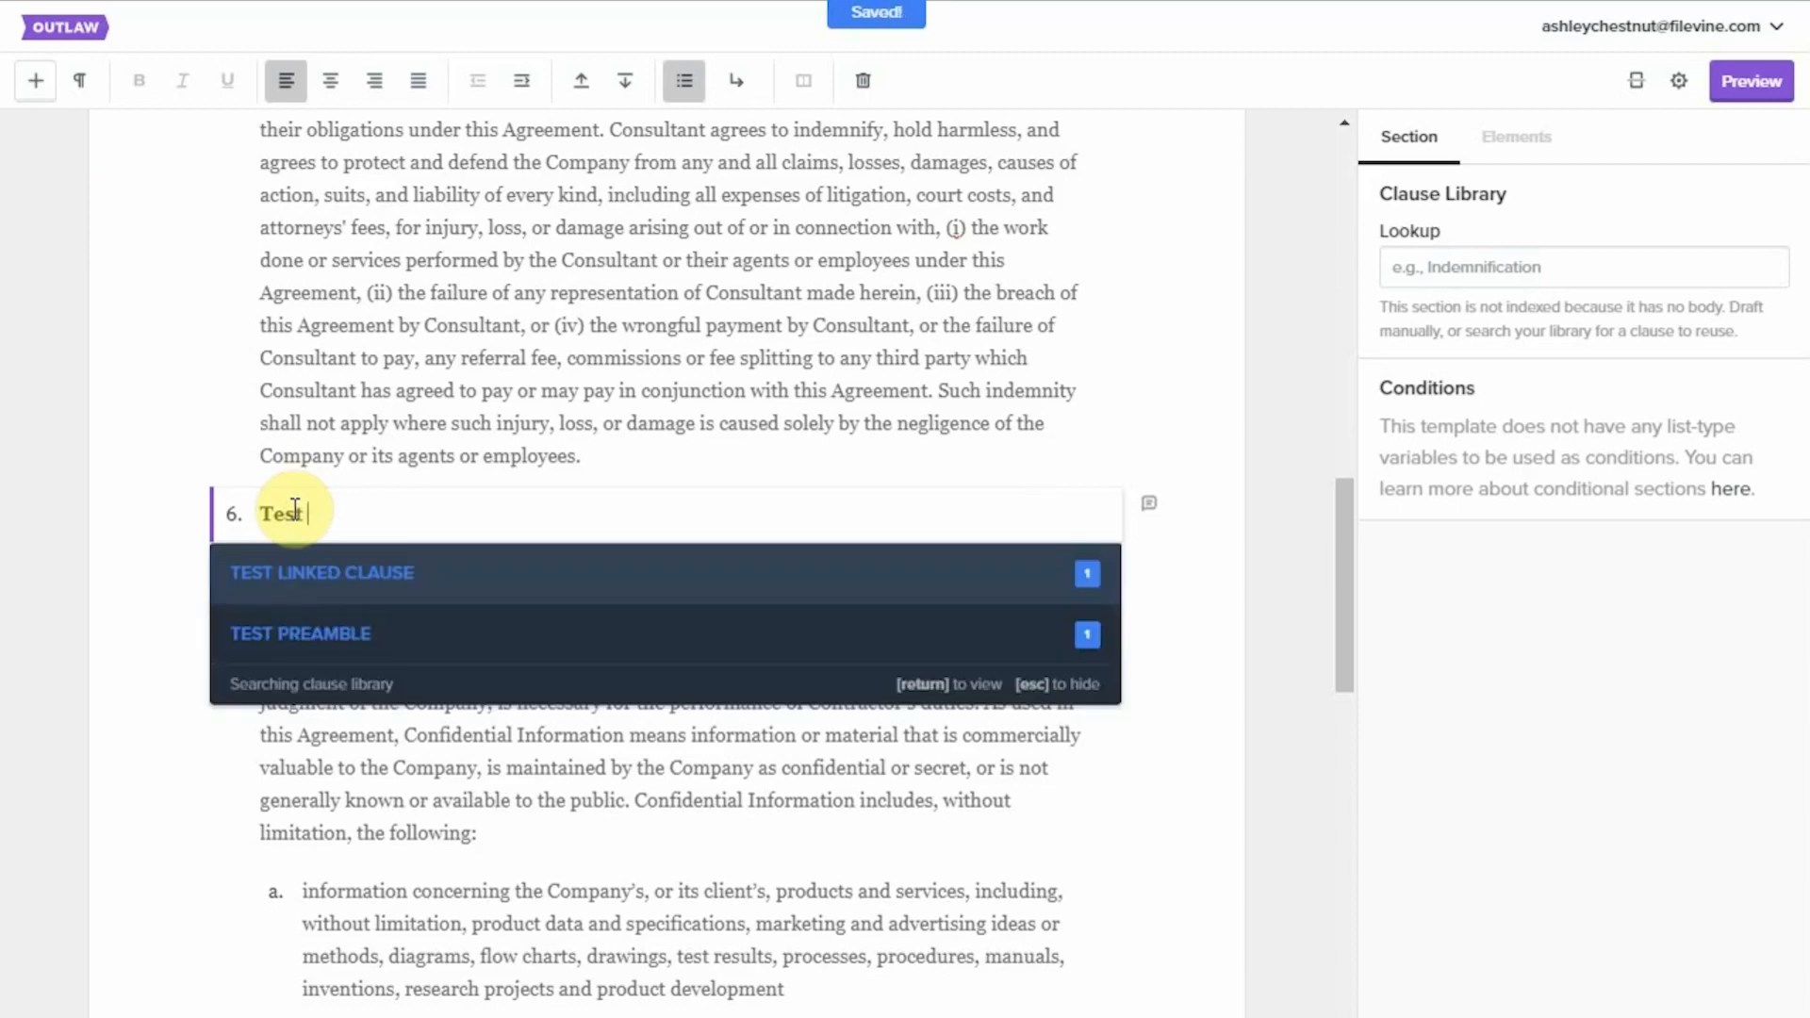
pyautogui.click(345, 648)
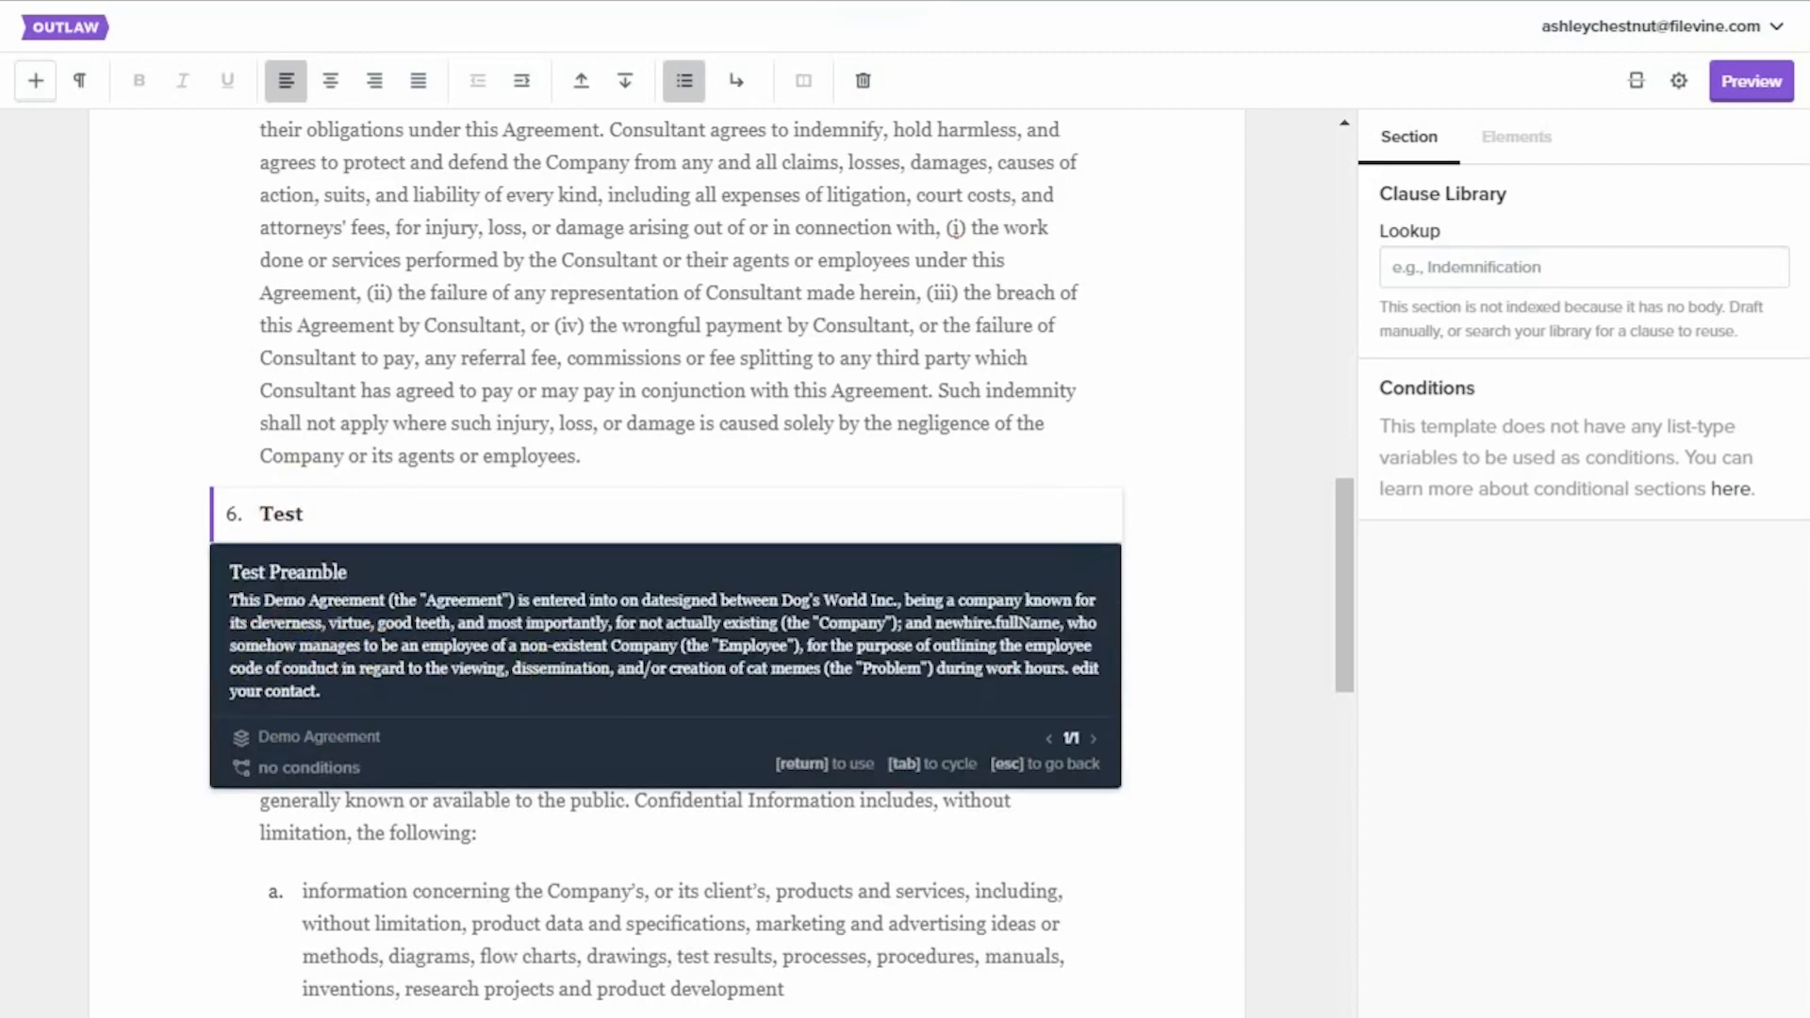
pyautogui.press('Return')
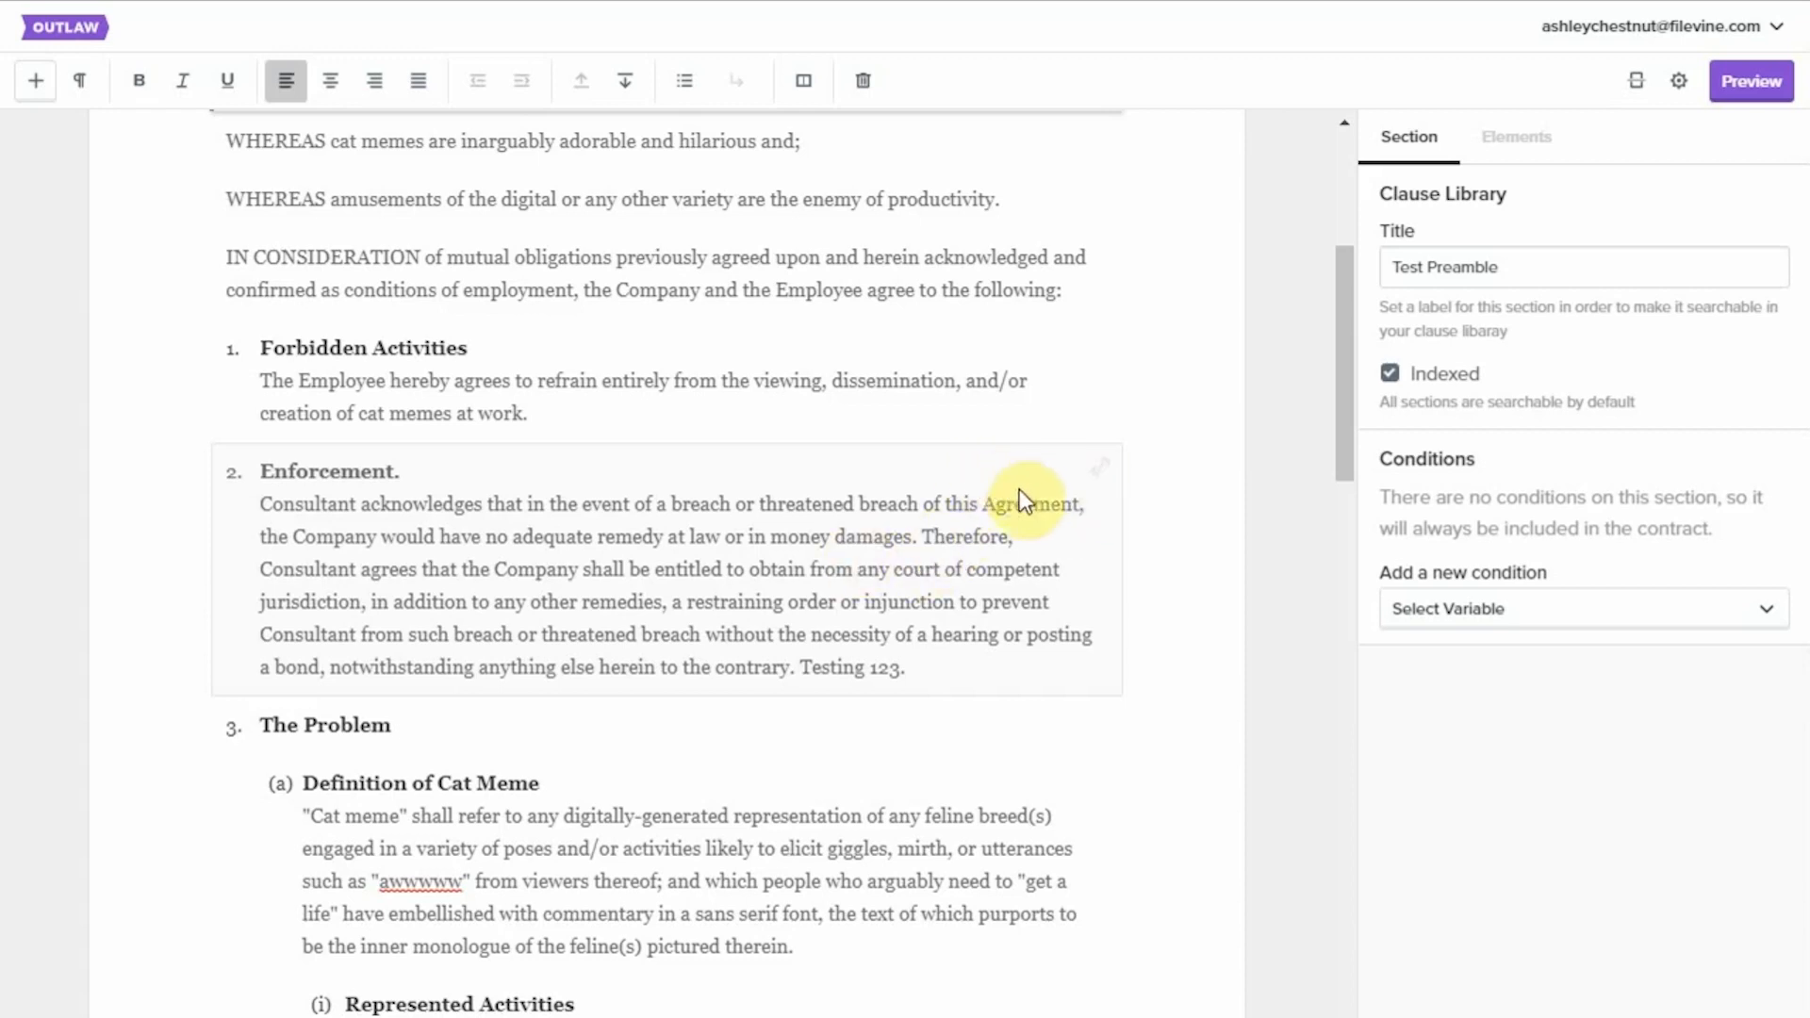
# In the source Enforcement clause of the ICA template, replace "Testing 123." with "Updated for testing purposes.".
pyautogui.click(1054, 485)
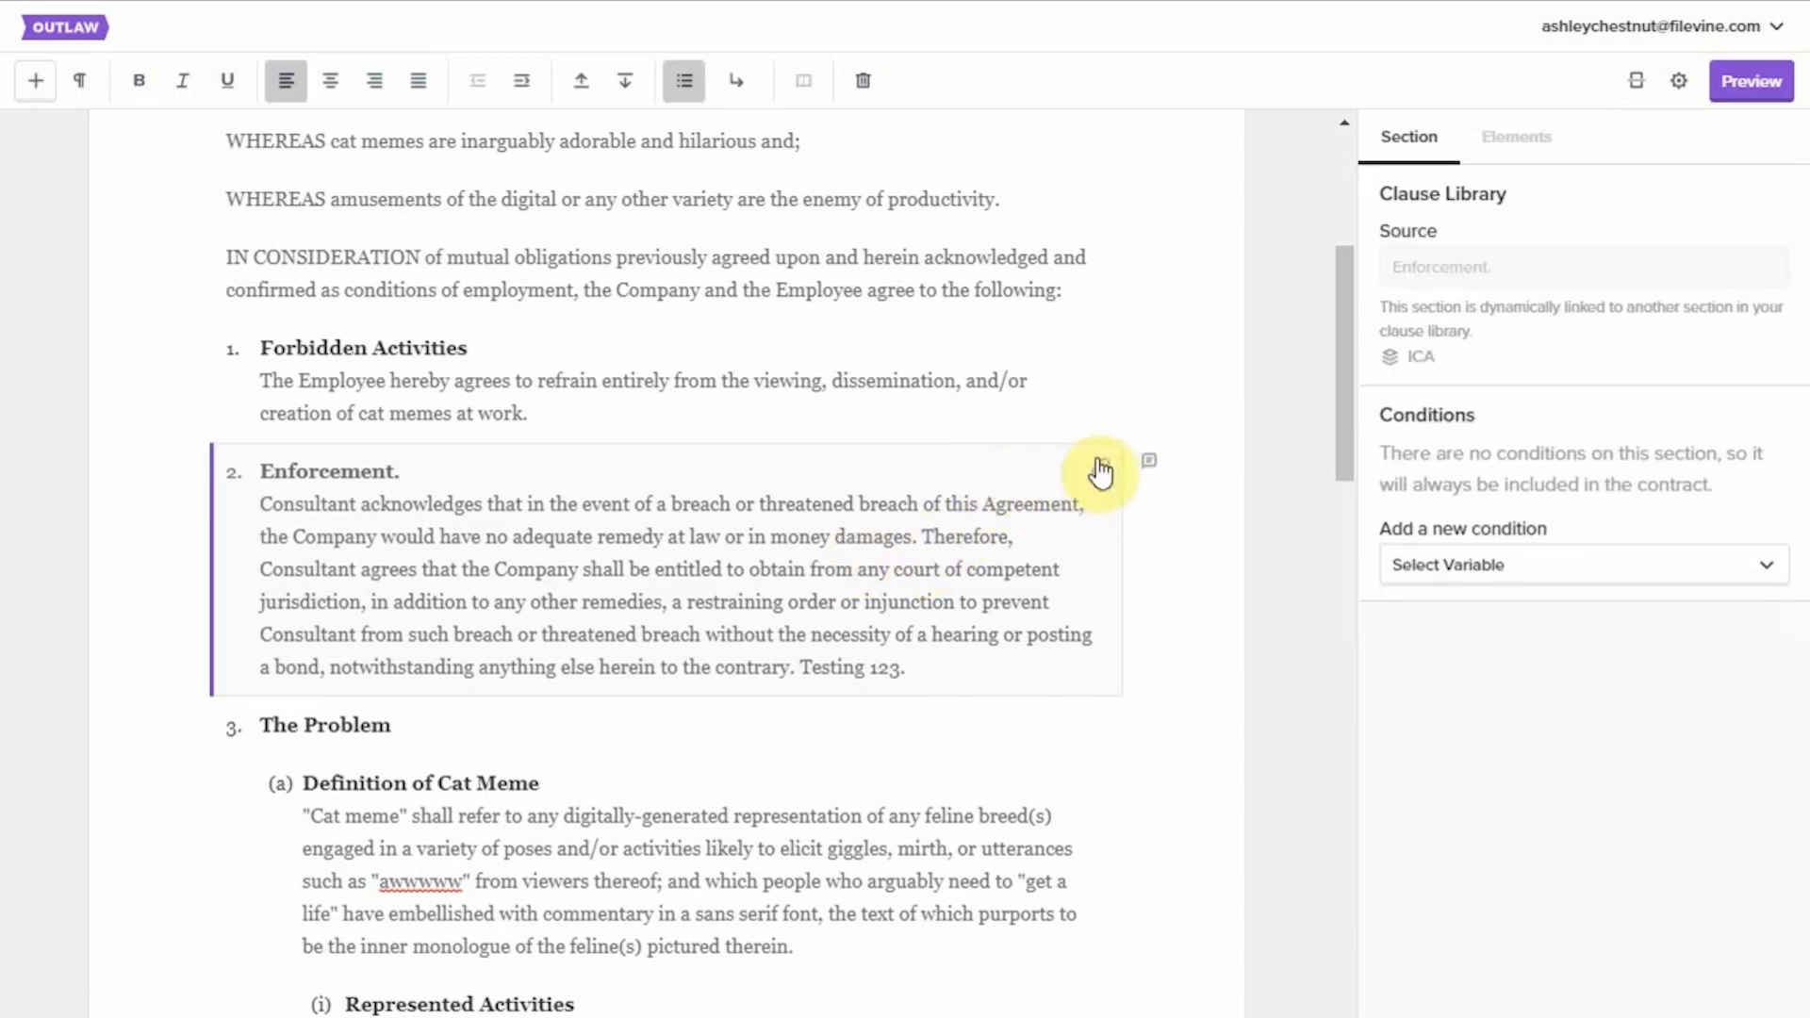
pyautogui.moveTo(1100, 474)
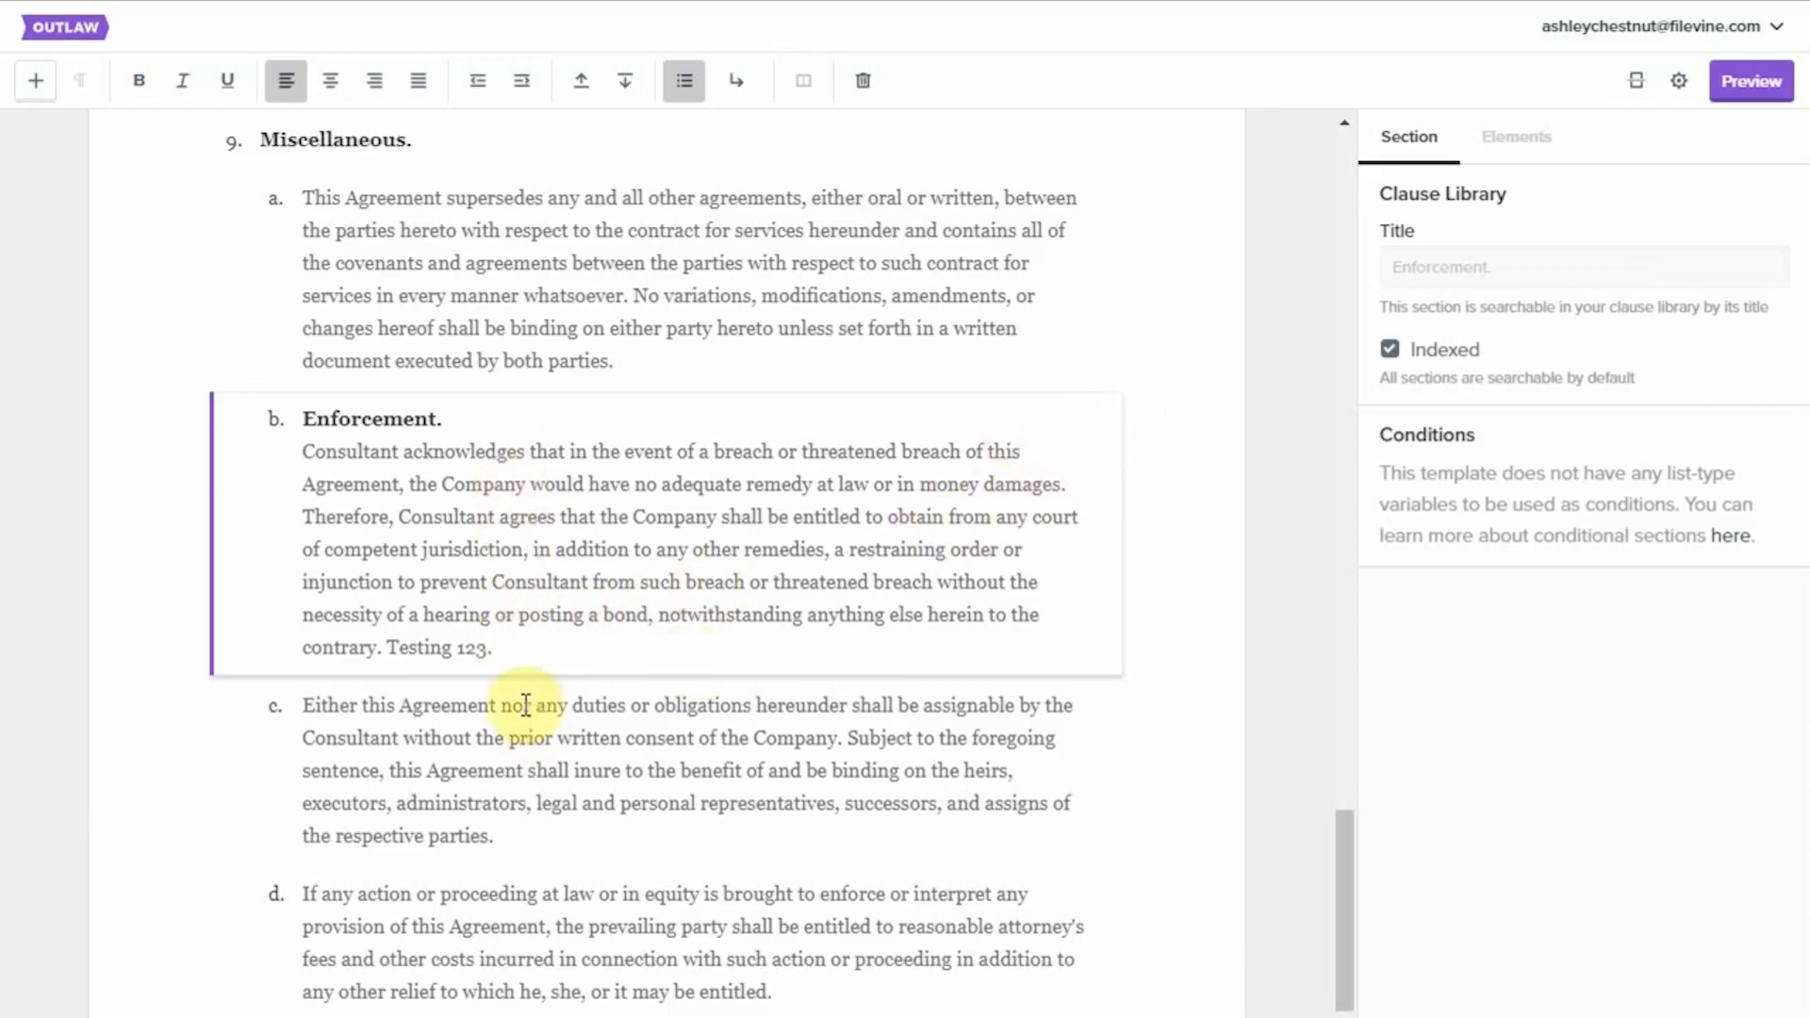
pyautogui.click(520, 649)
pyautogui.moveTo(520, 649); pyautogui.dragTo(389, 649)
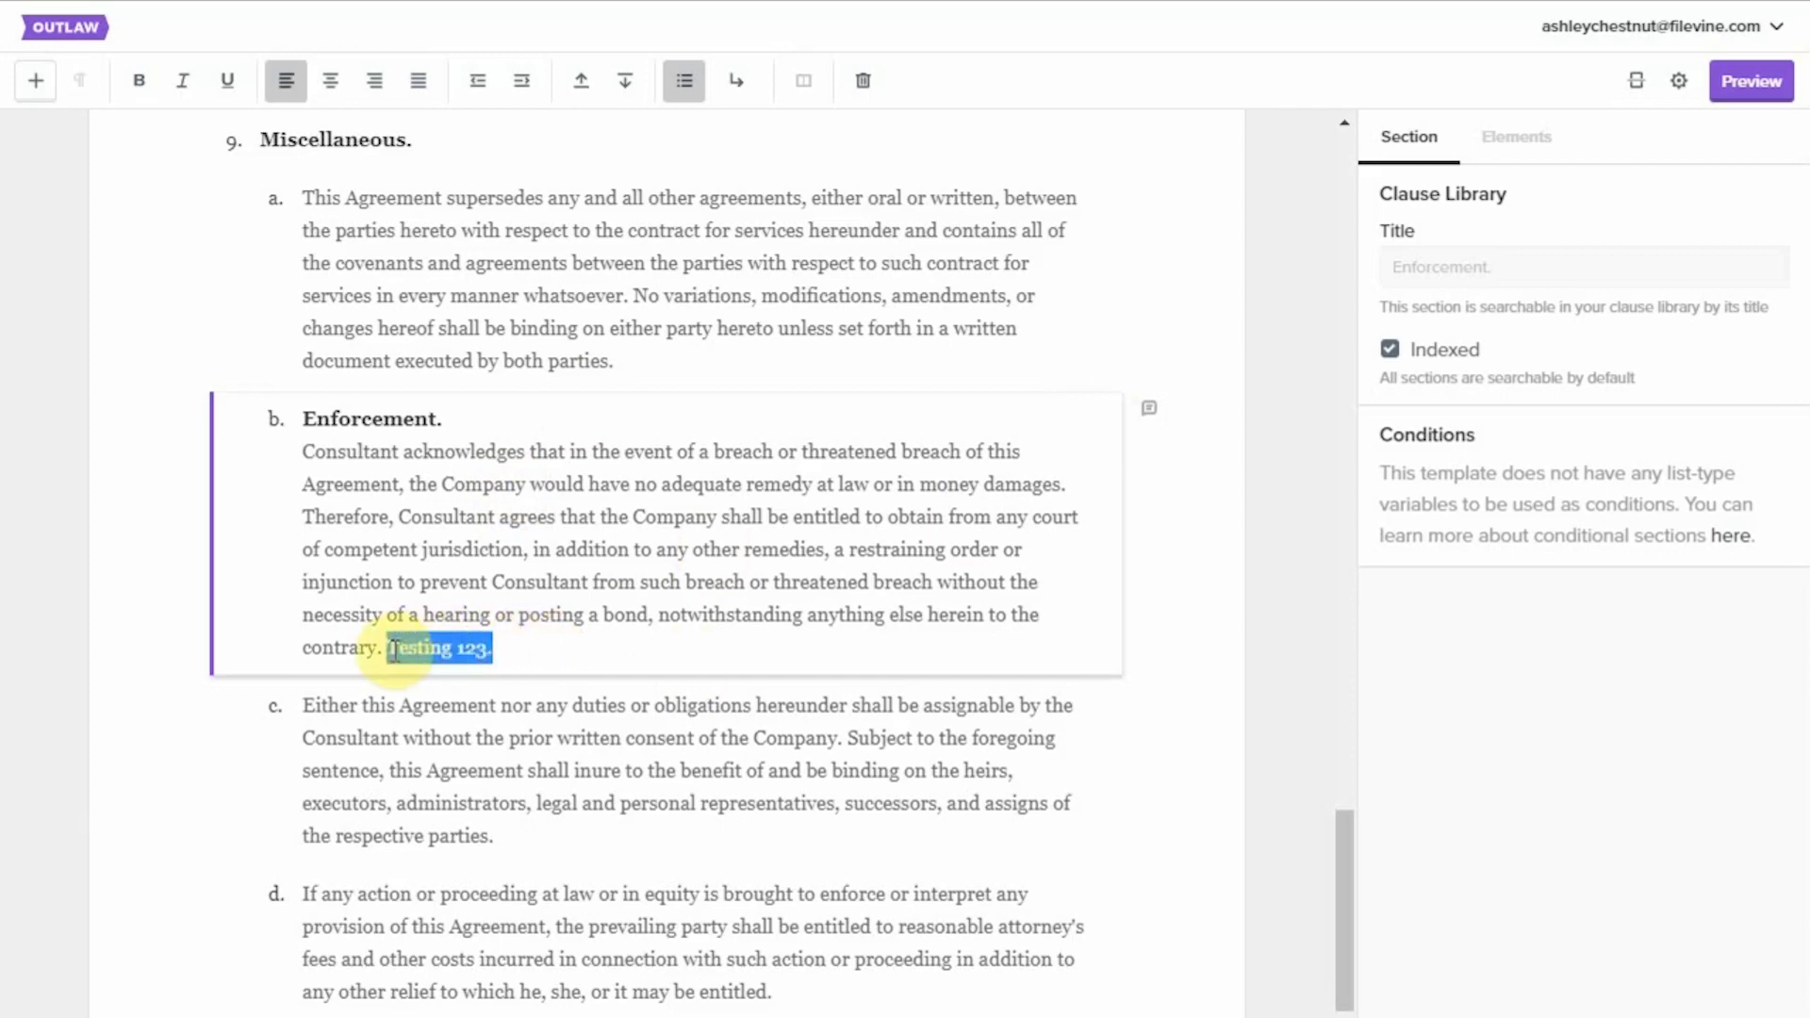
pyautogui.press('BackSpace')
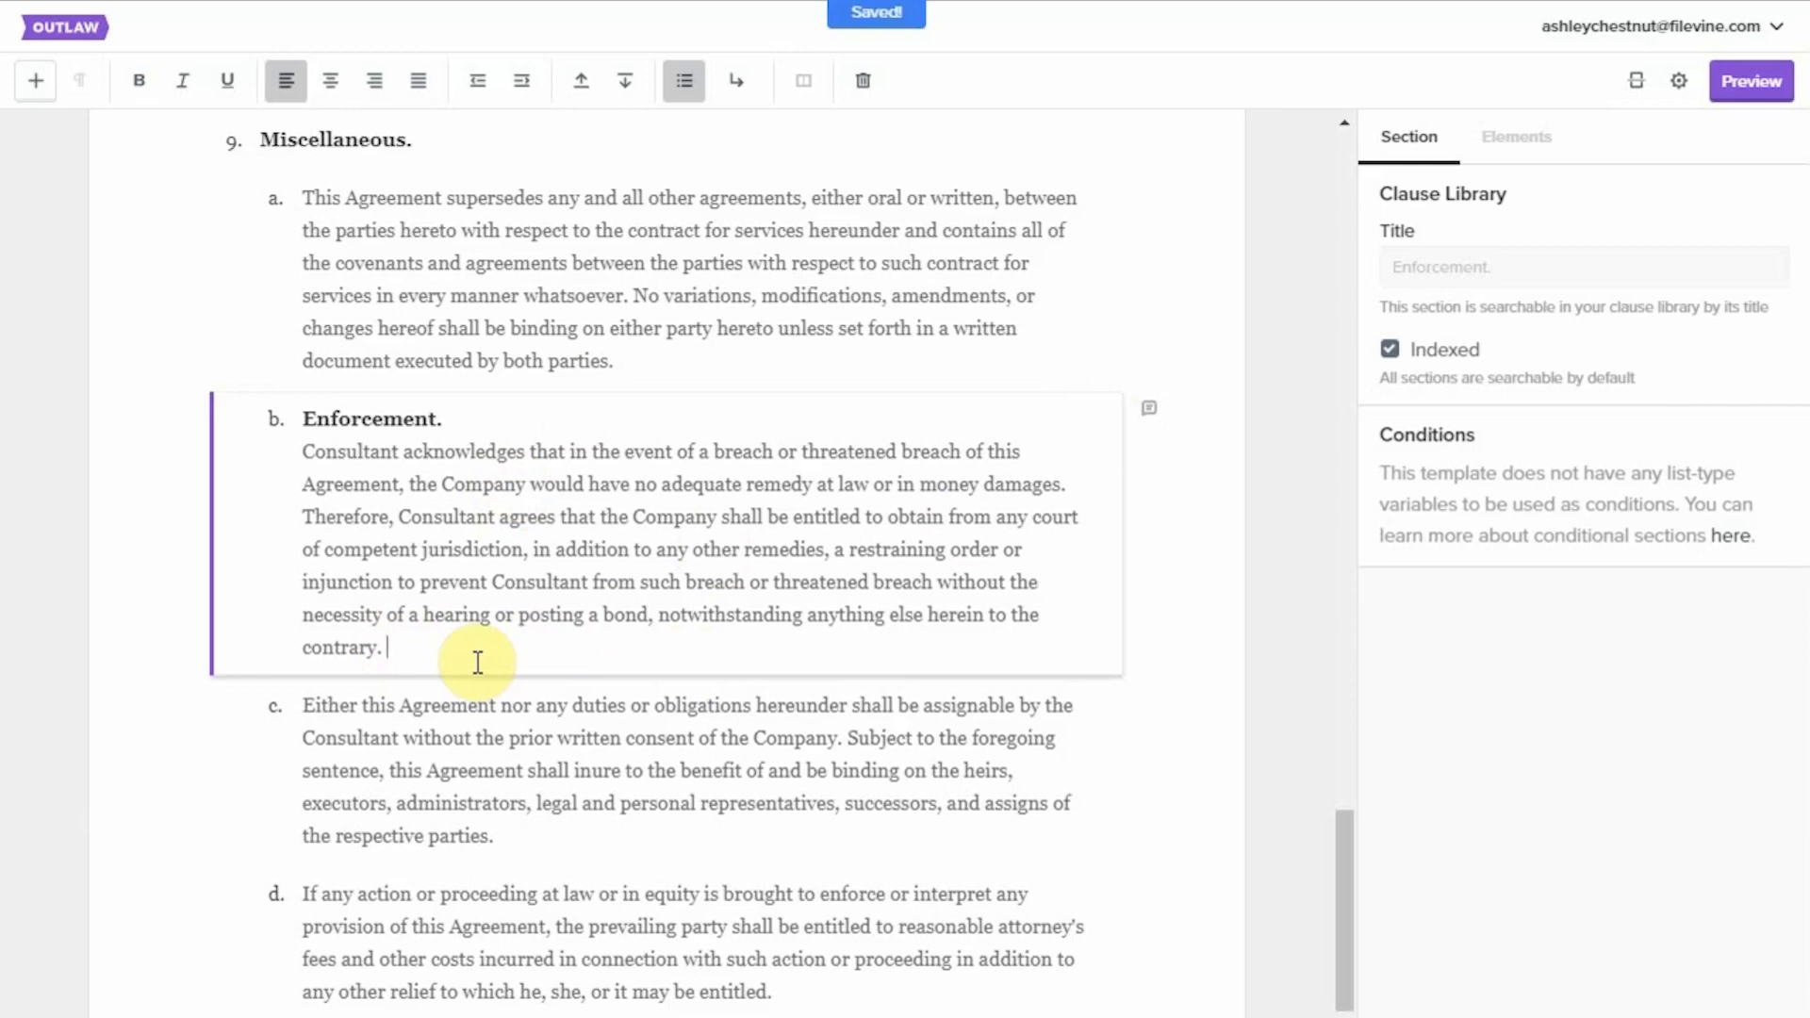
pyautogui.write('Updated for t')
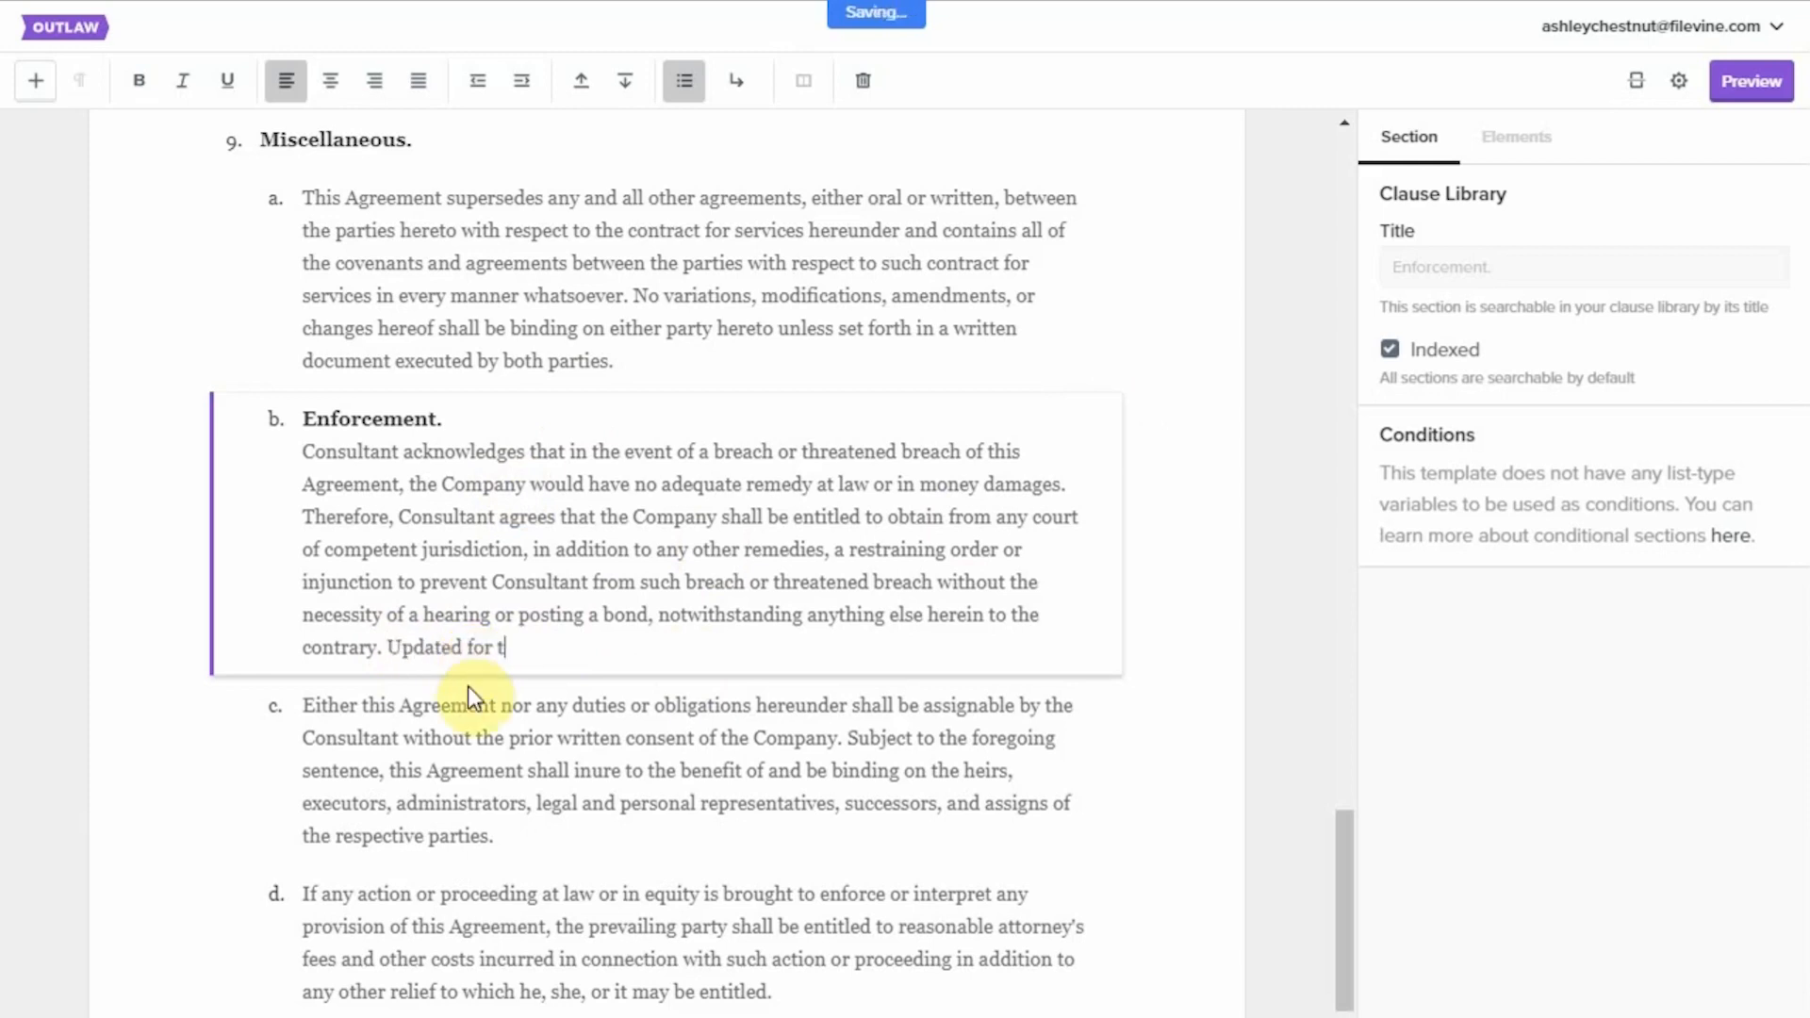
pyautogui.write('esting purposes.')
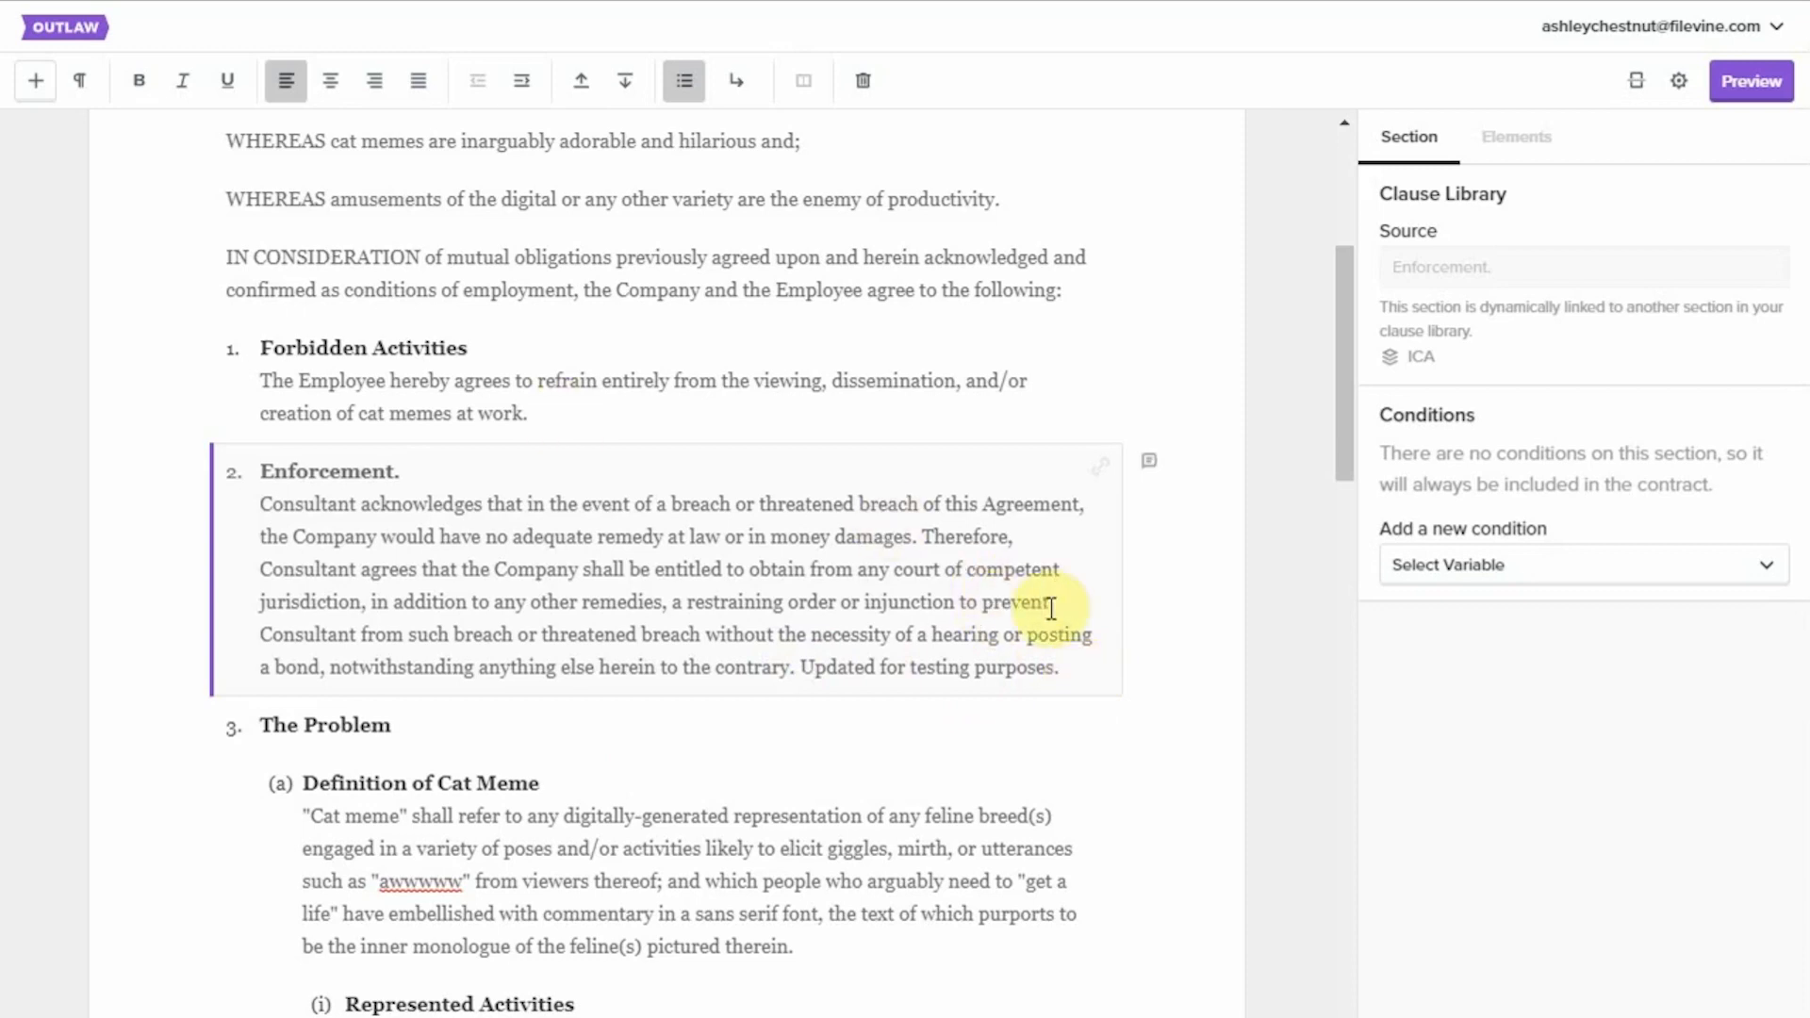
# Unlink the Demo Agreement's Enforcement section from its source and replace its closing sentence with "Newer section for testing.".
pyautogui.click(1100, 473)
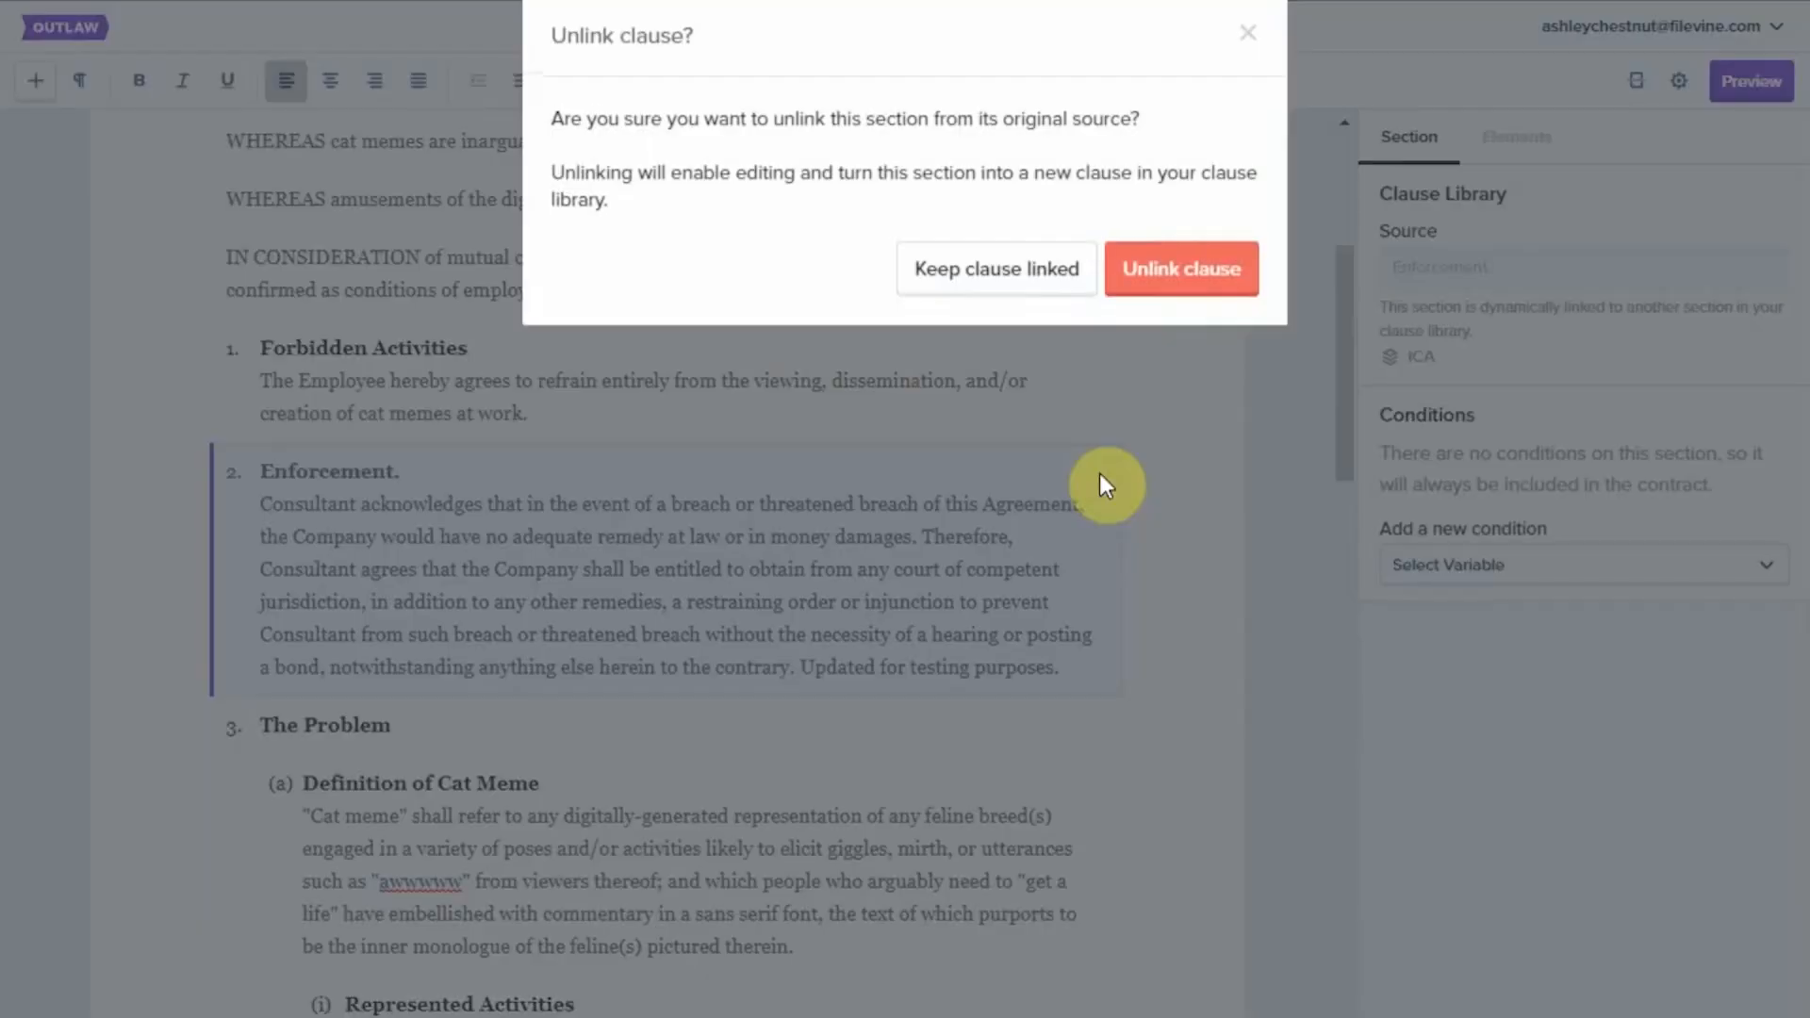
pyautogui.click(1186, 283)
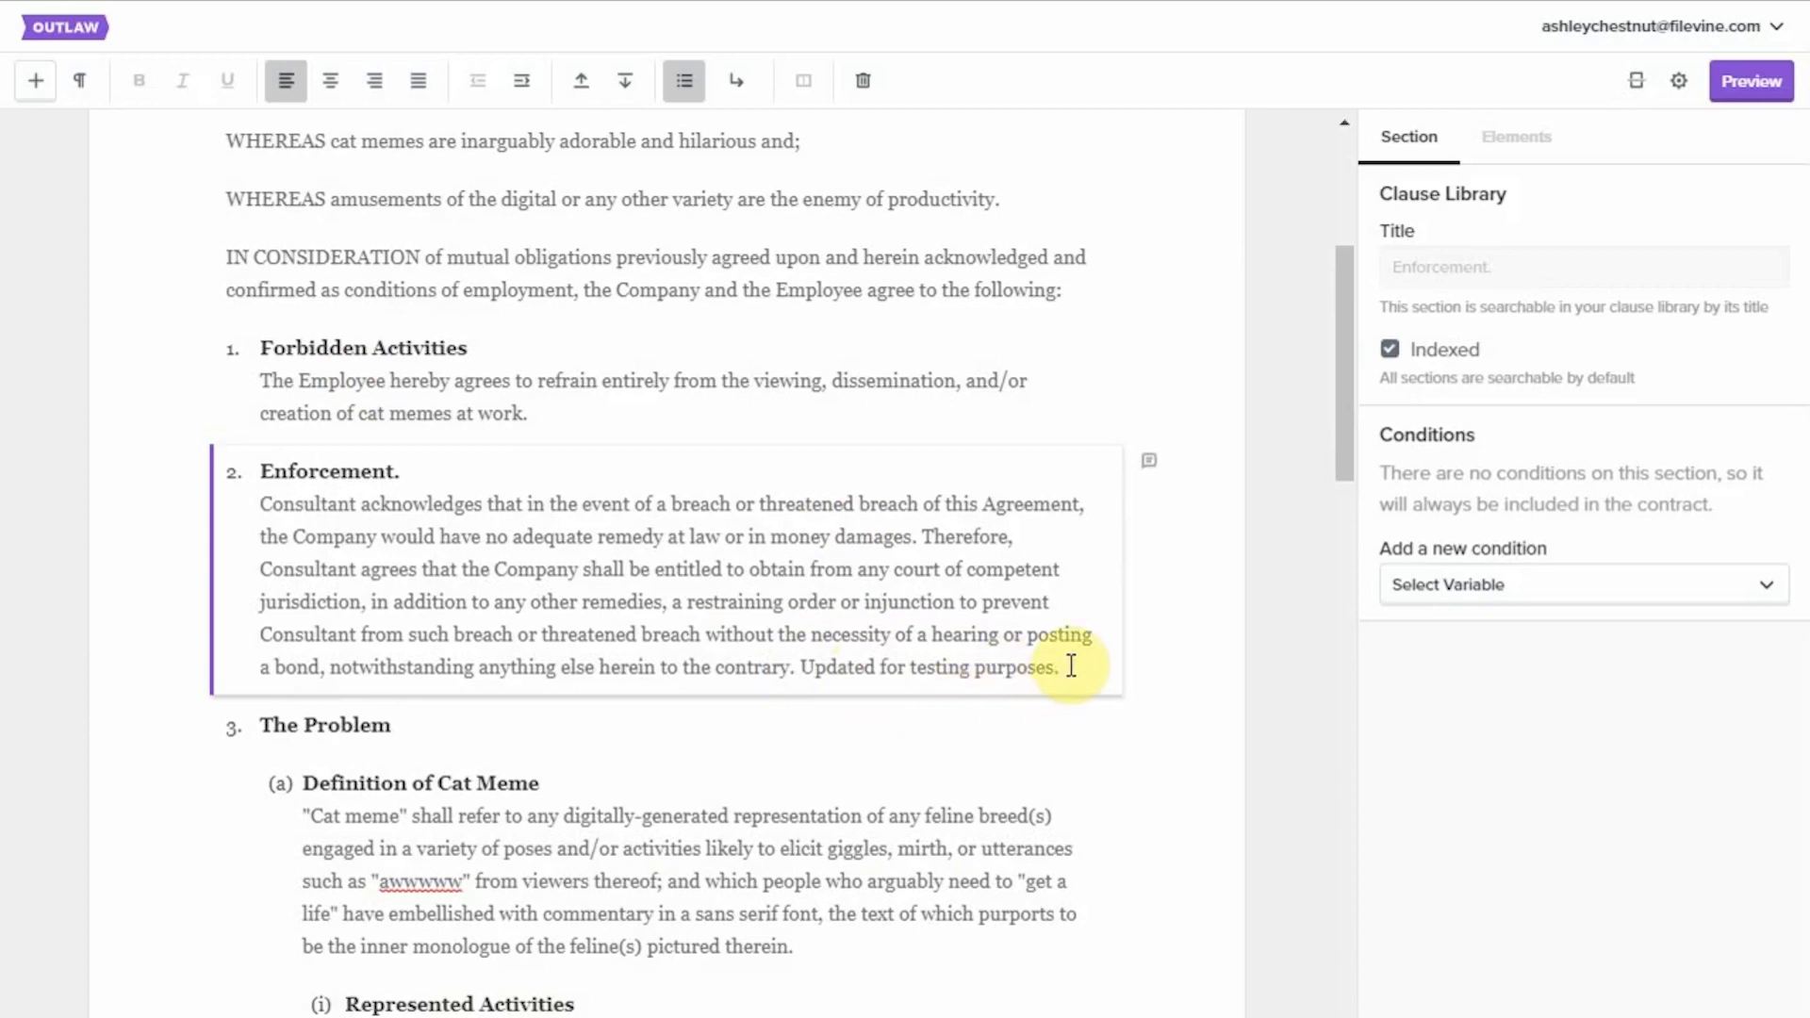
pyautogui.moveTo(1072, 667); pyautogui.dragTo(804, 670)
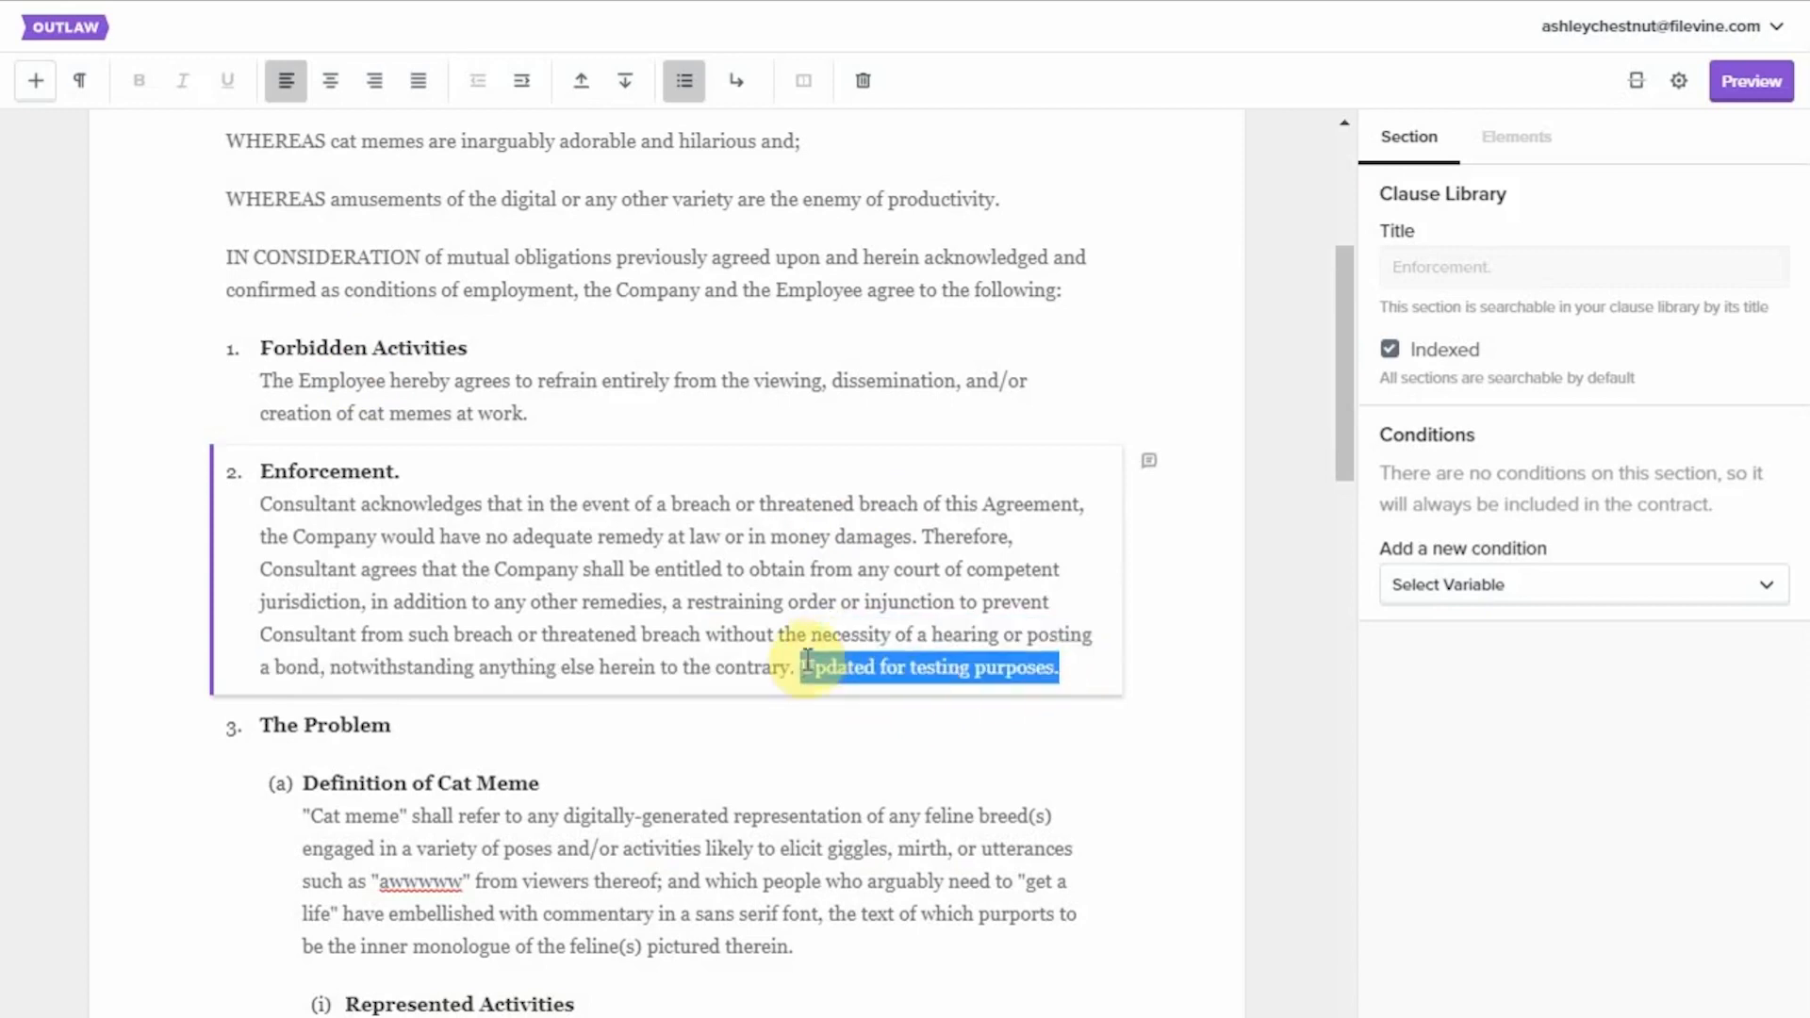
pyautogui.press('BackSpace')
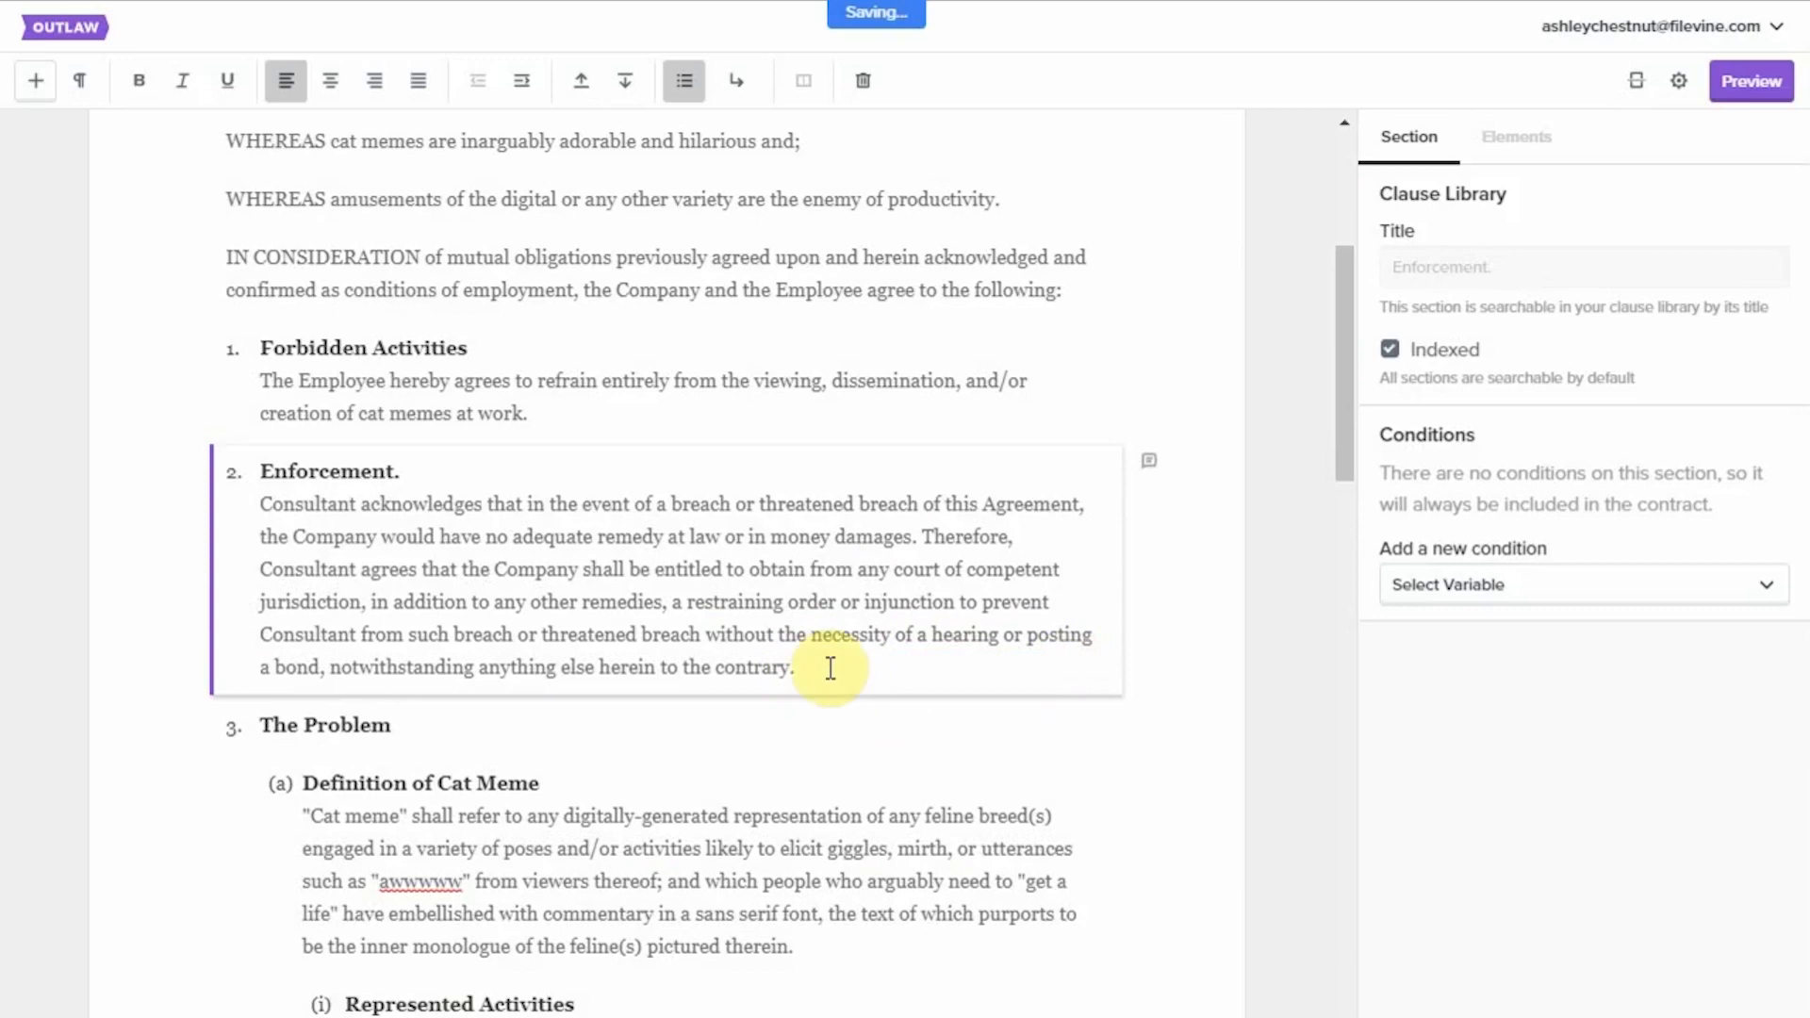
pyautogui.write('Newer sectio')
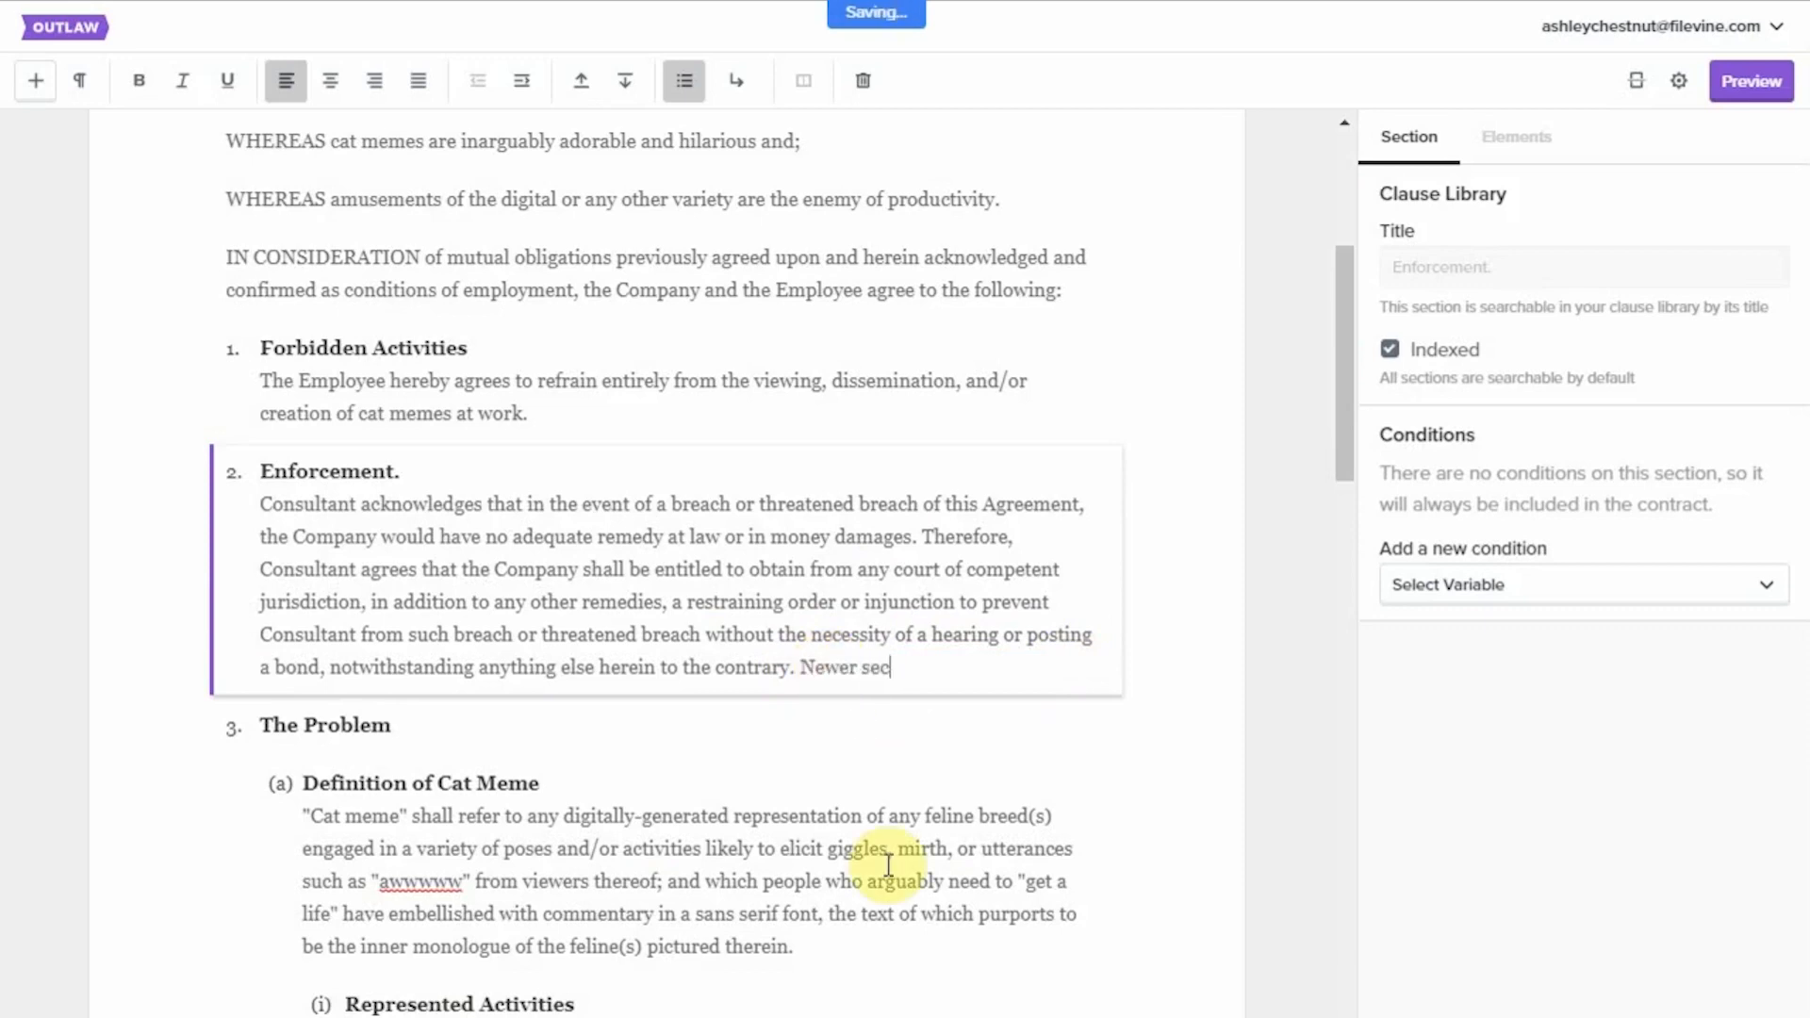
pyautogui.write('n for testin')
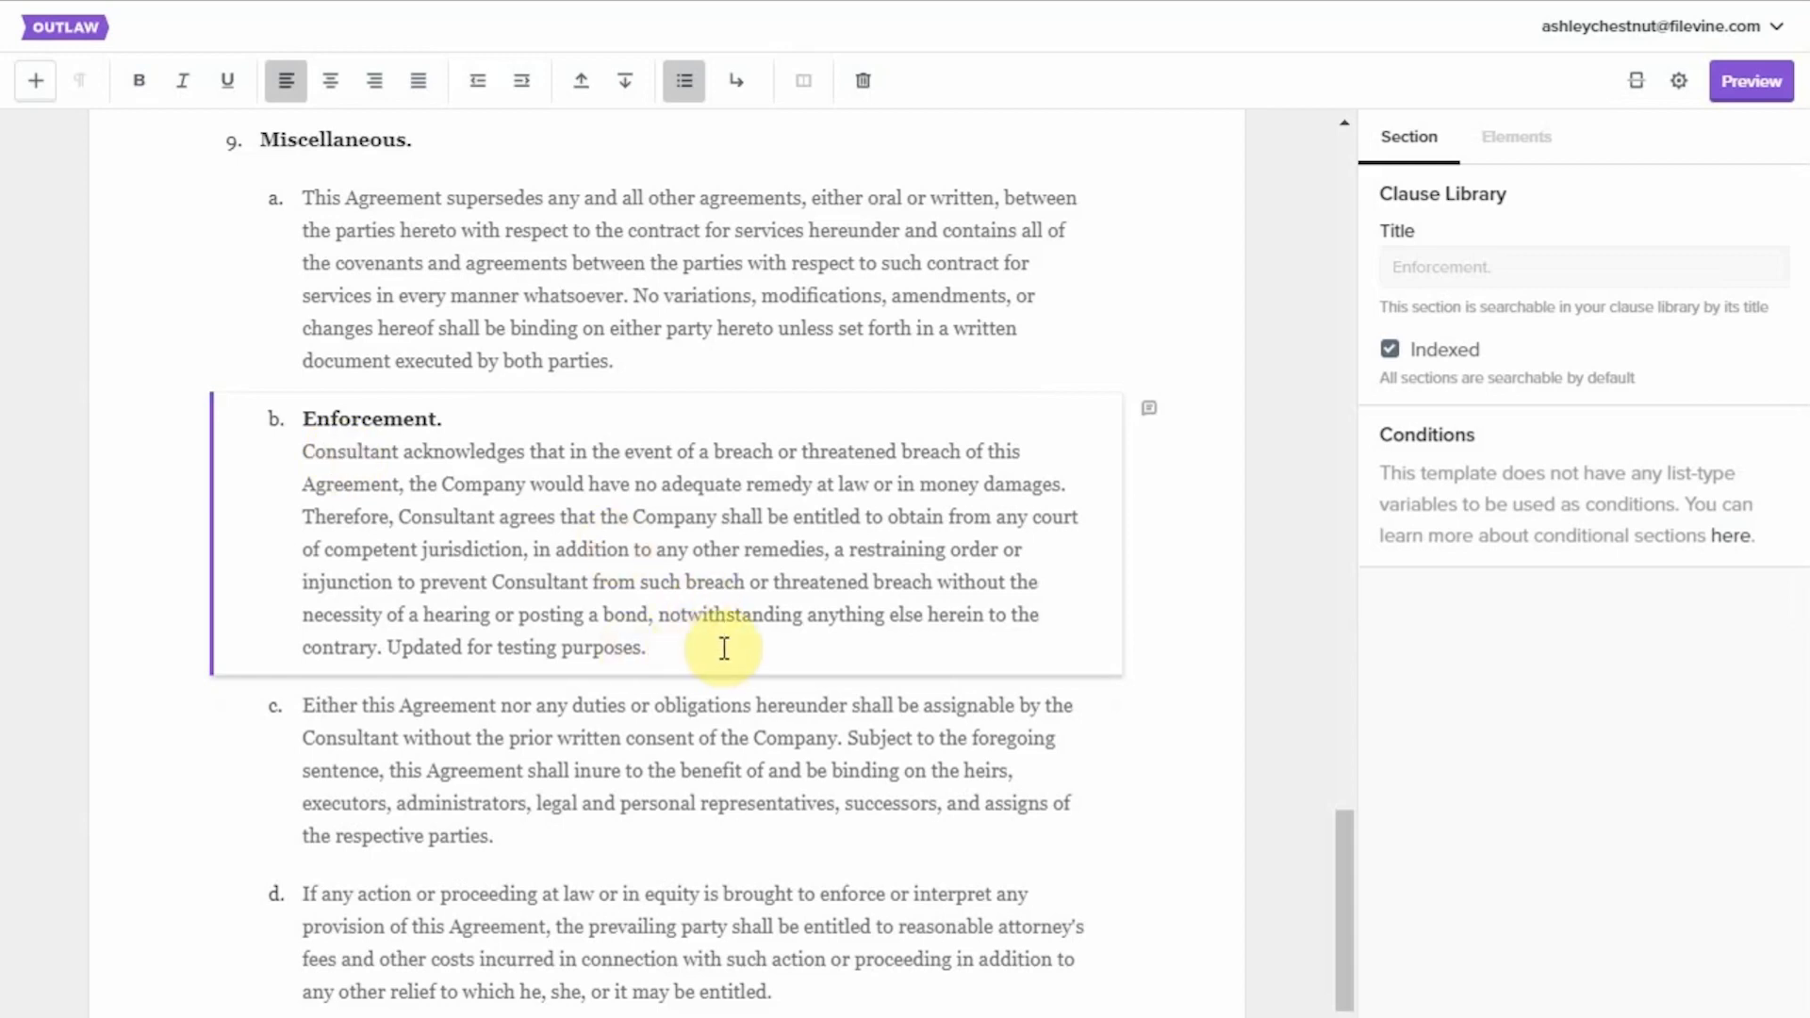
pyautogui.click(684, 647)
pyautogui.click(841, 643)
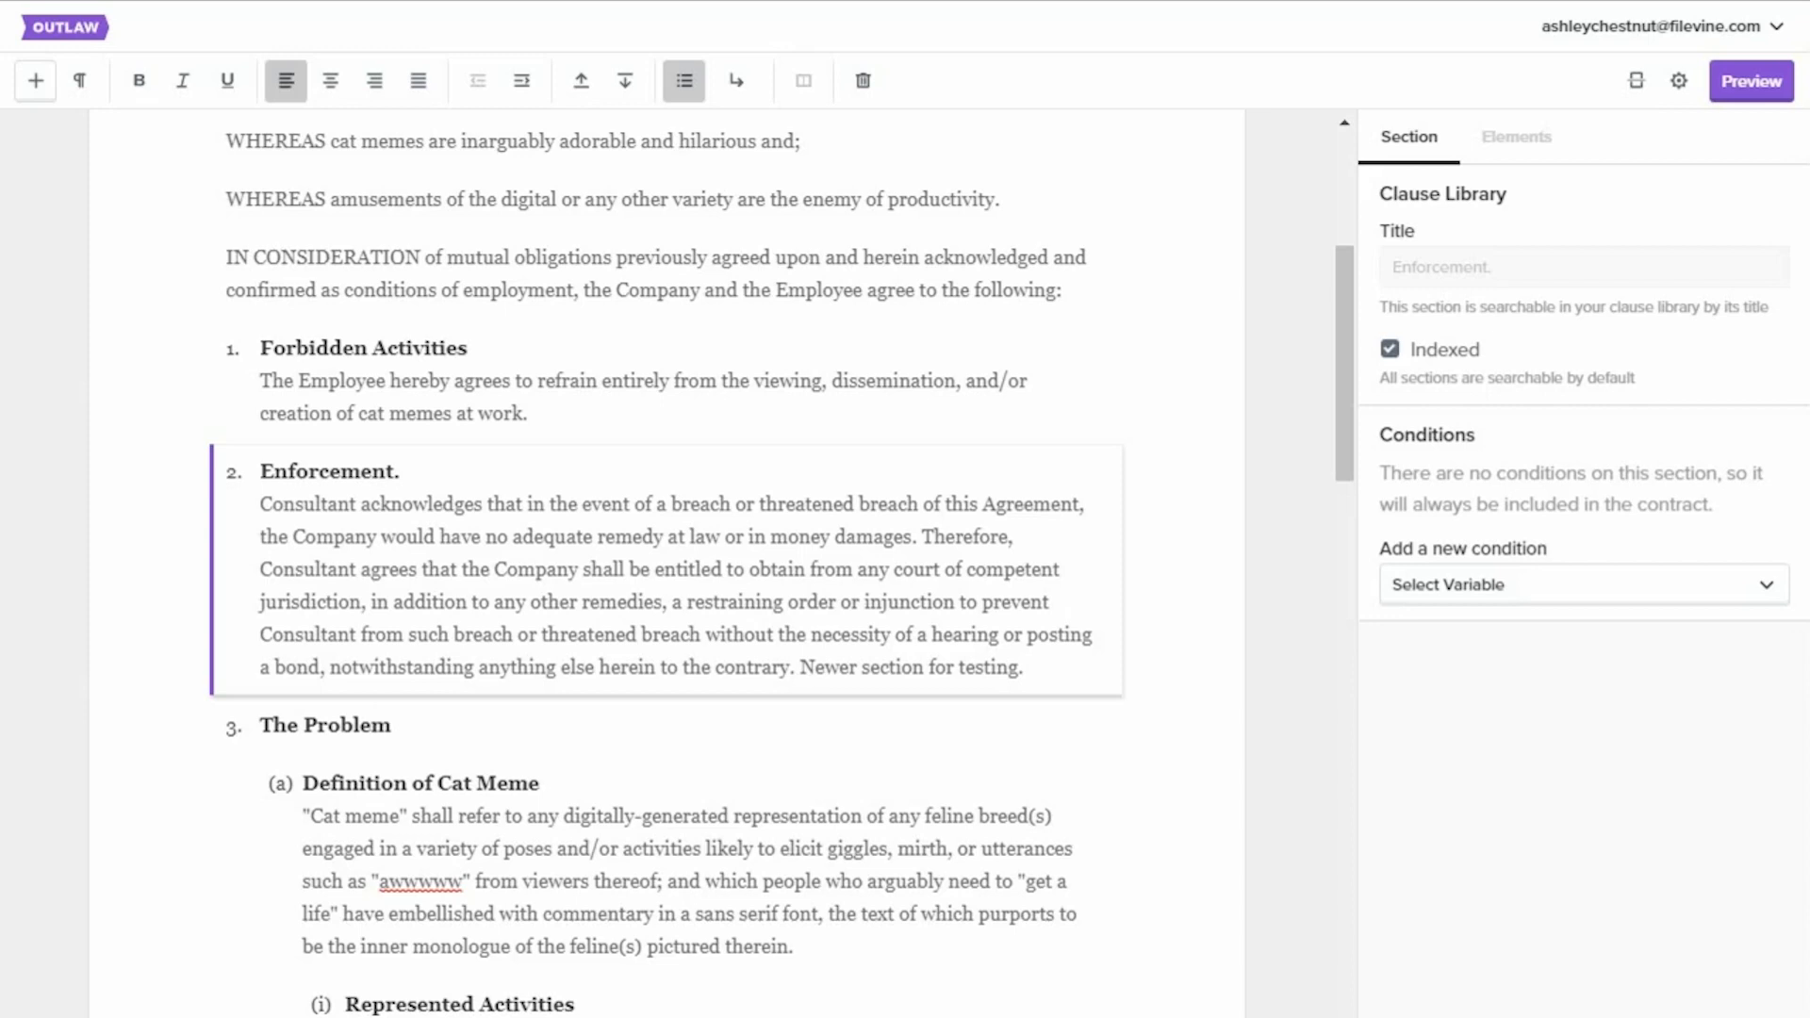
# Exclude the Demo Agreement's Forbidden Activities section from the clause library by turning off its Indexed option.
pyautogui.click(565, 396)
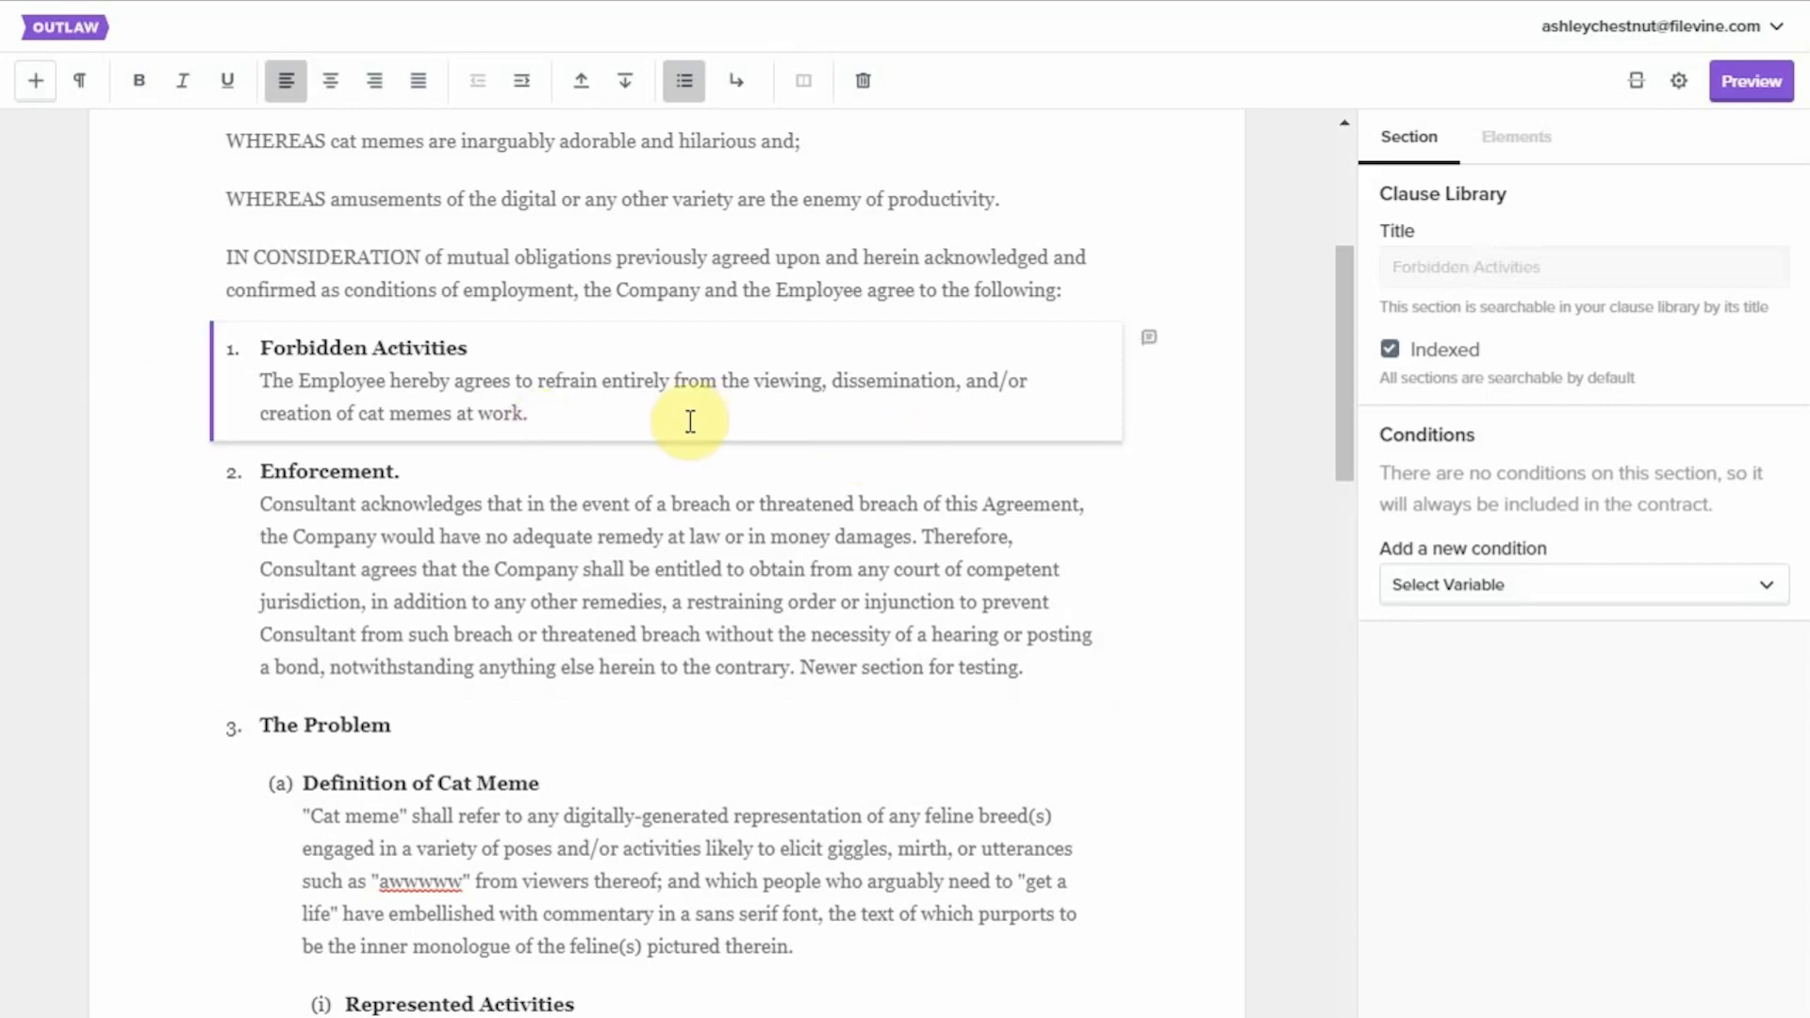
pyautogui.click(603, 414)
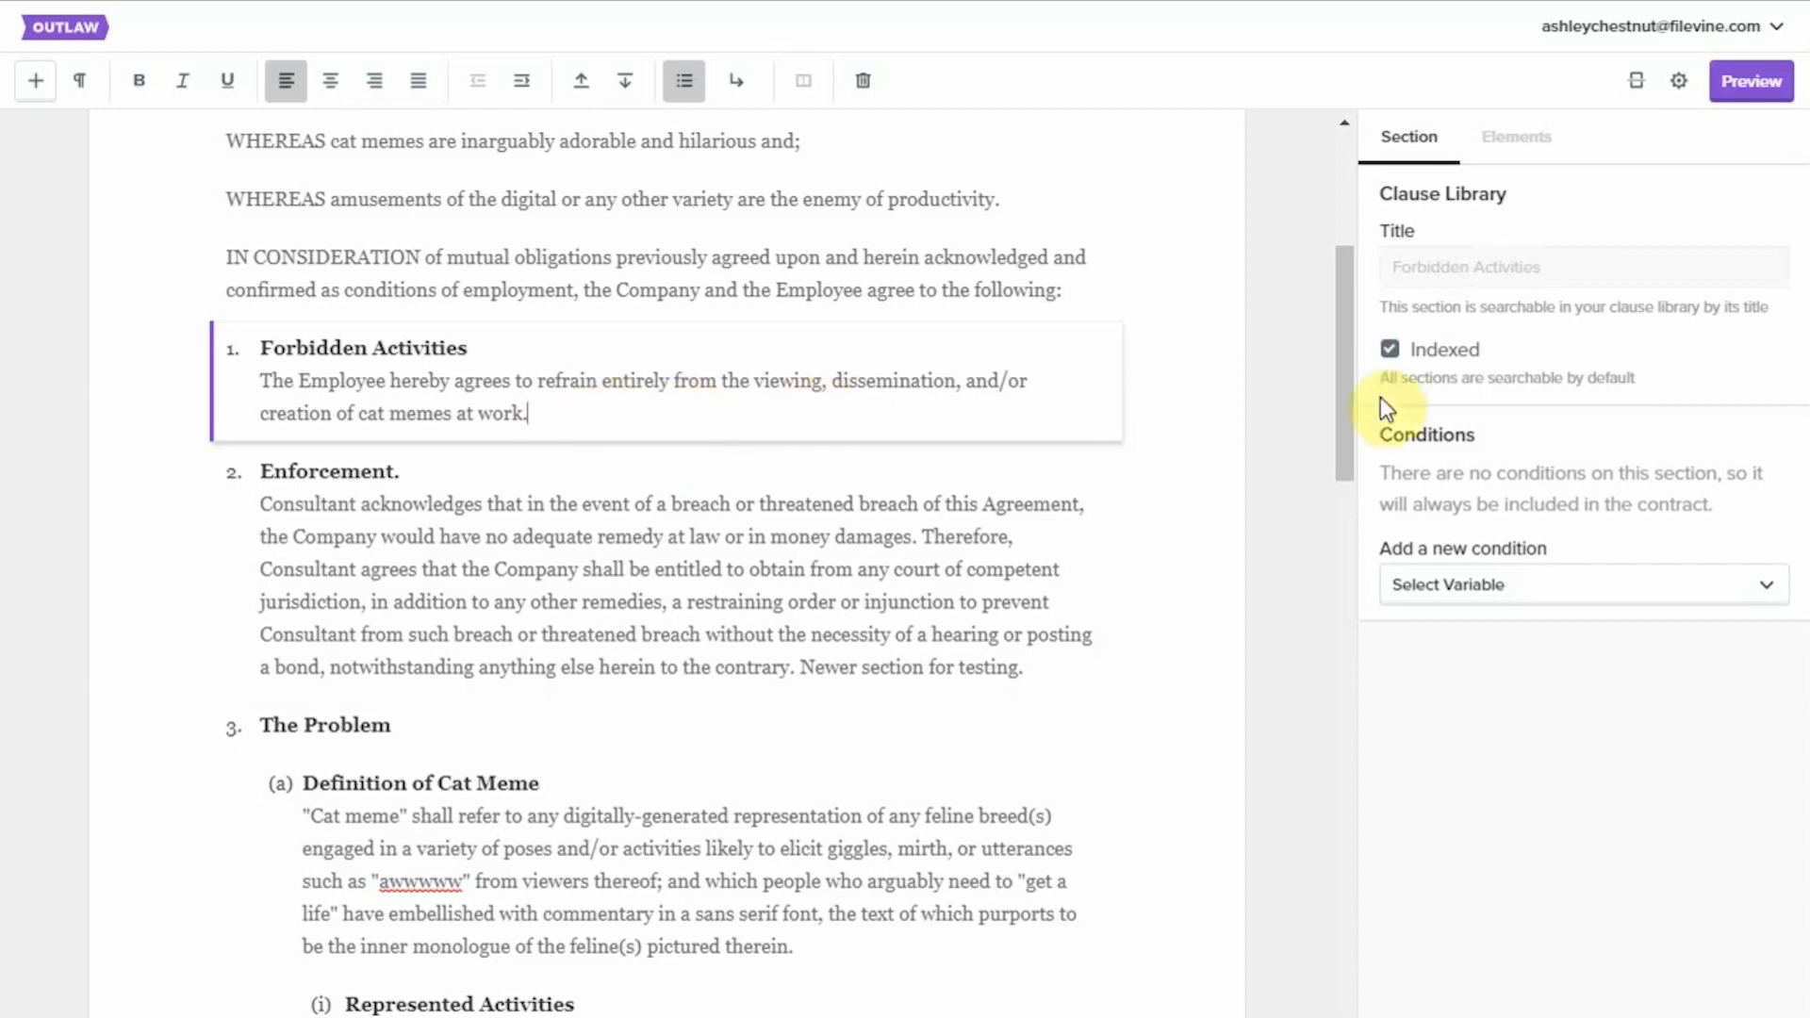
pyautogui.click(1392, 352)
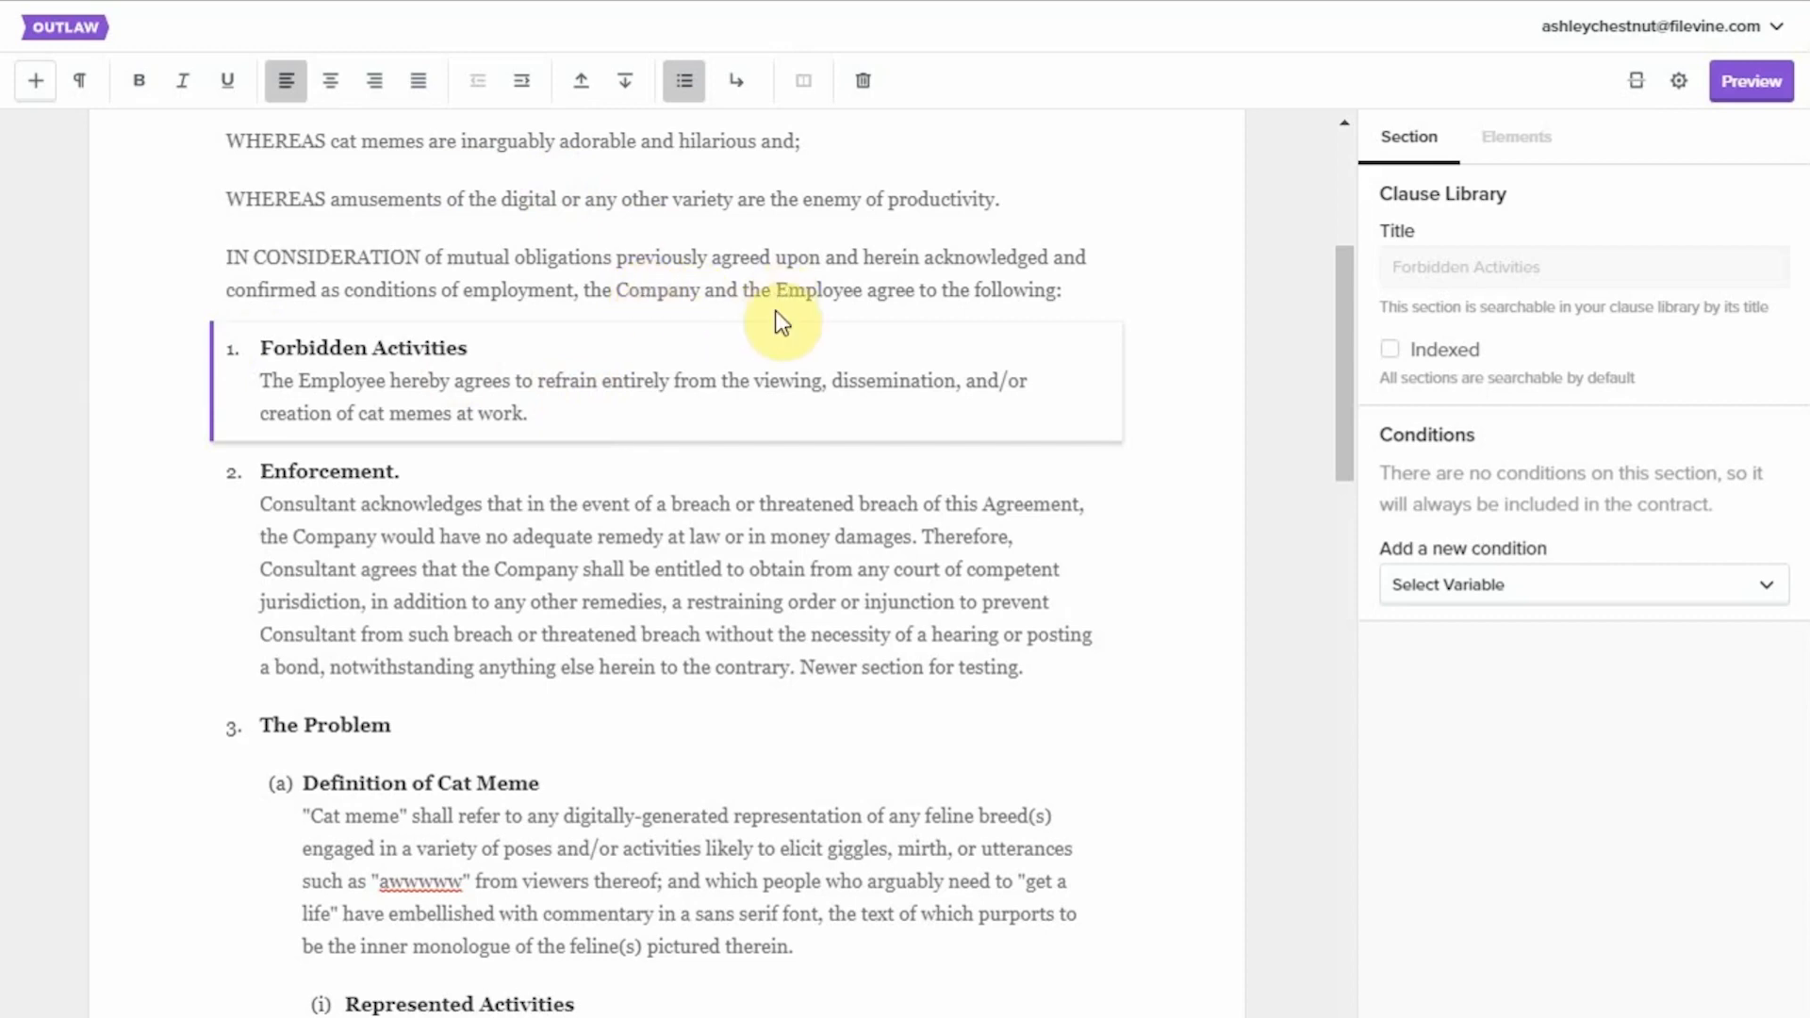
# Set Clause Library to Disabled in the Demo Agreement's advanced template settings.
pyautogui.click(1679, 90)
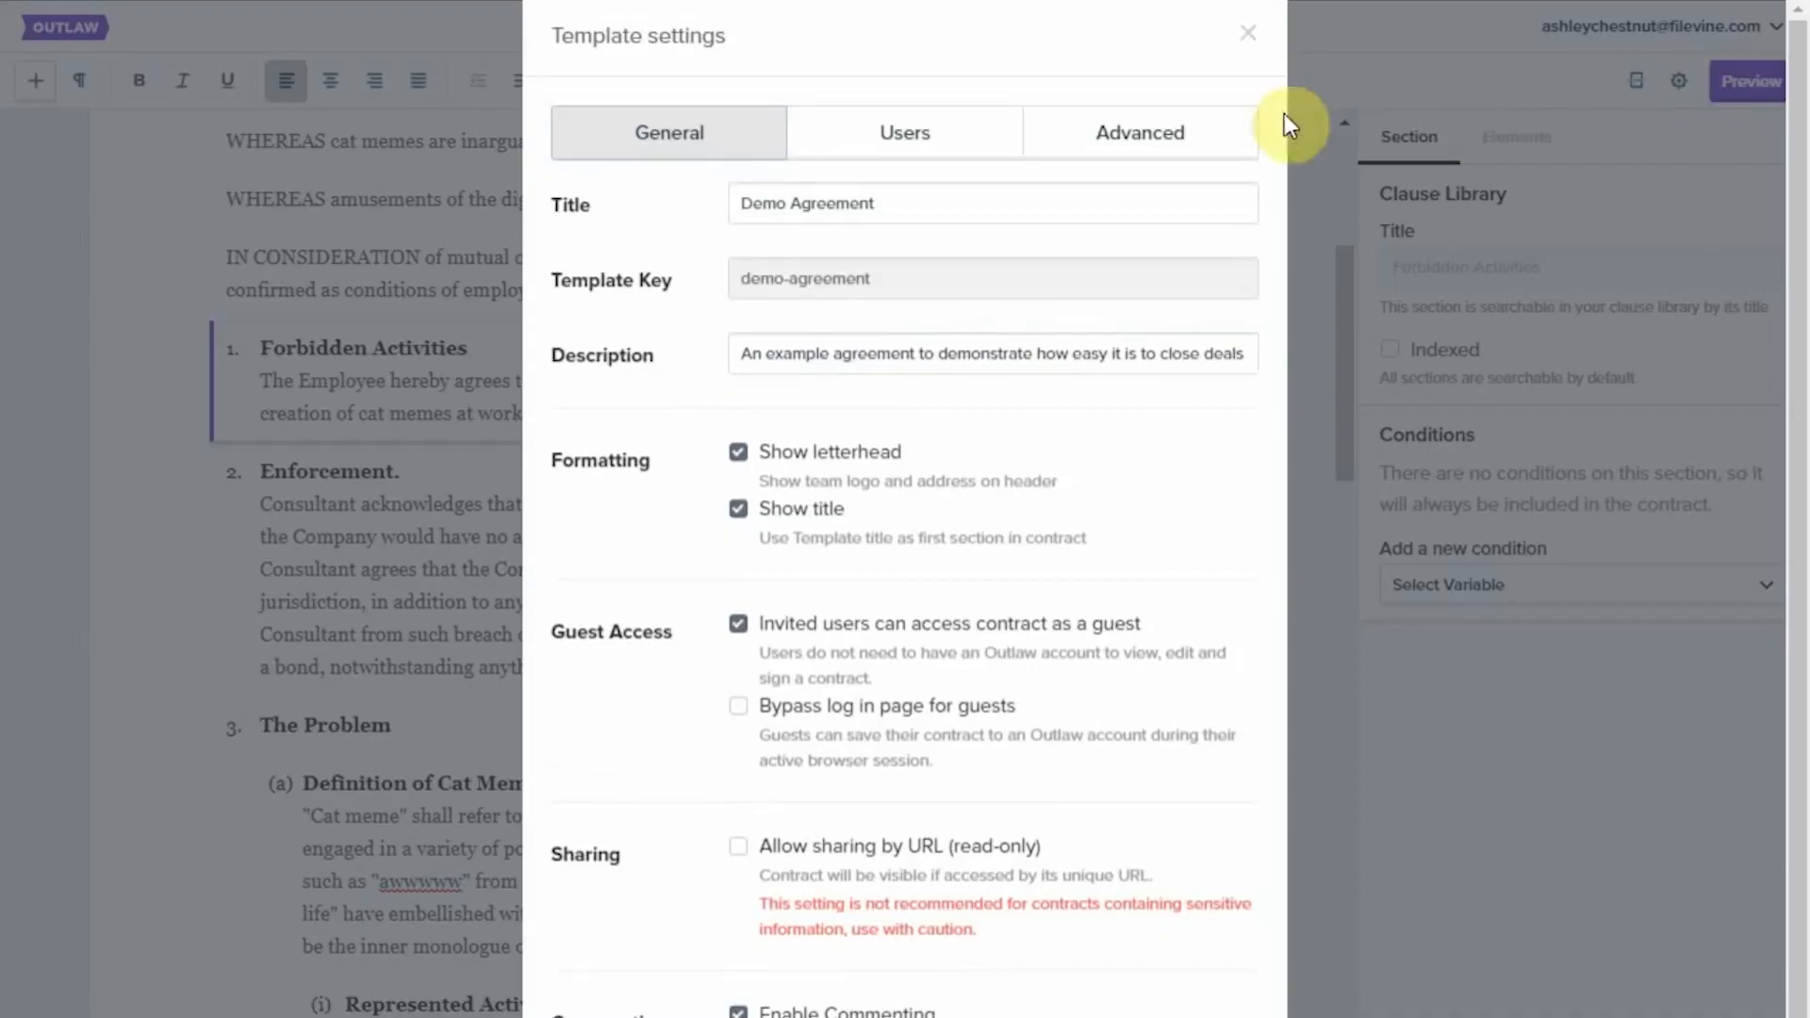
pyautogui.click(1172, 136)
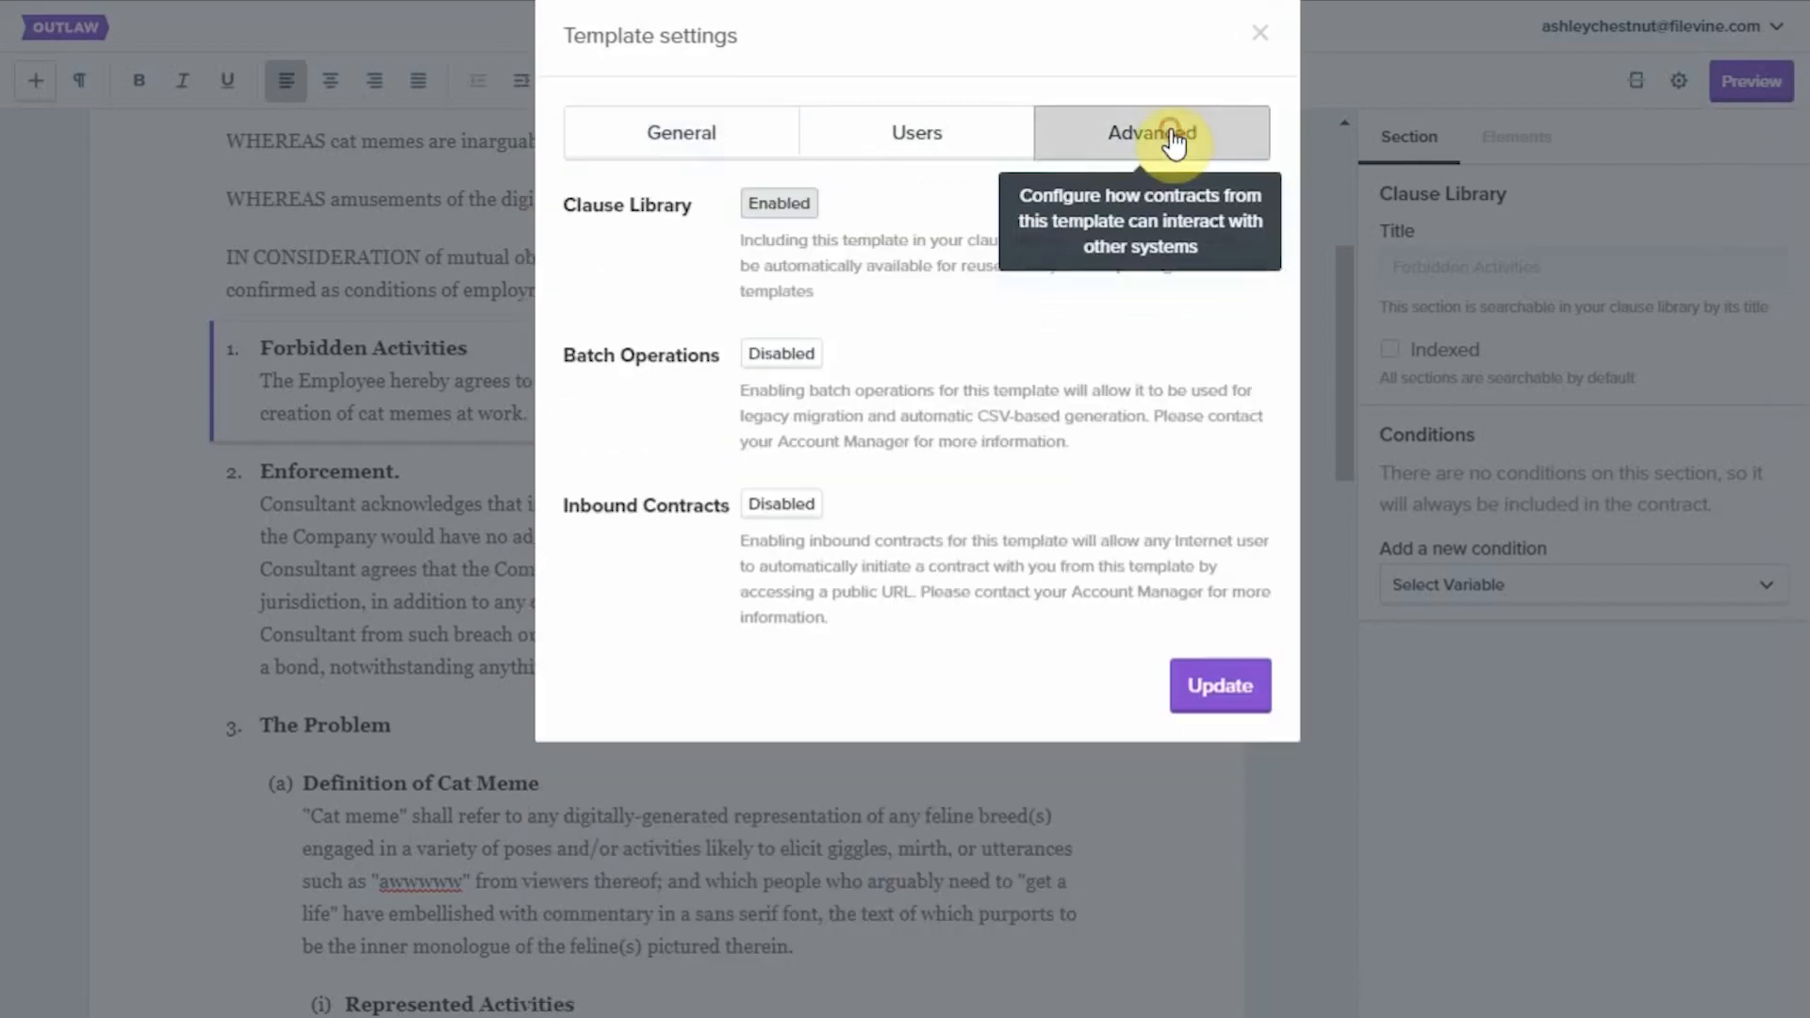
pyautogui.click(797, 213)
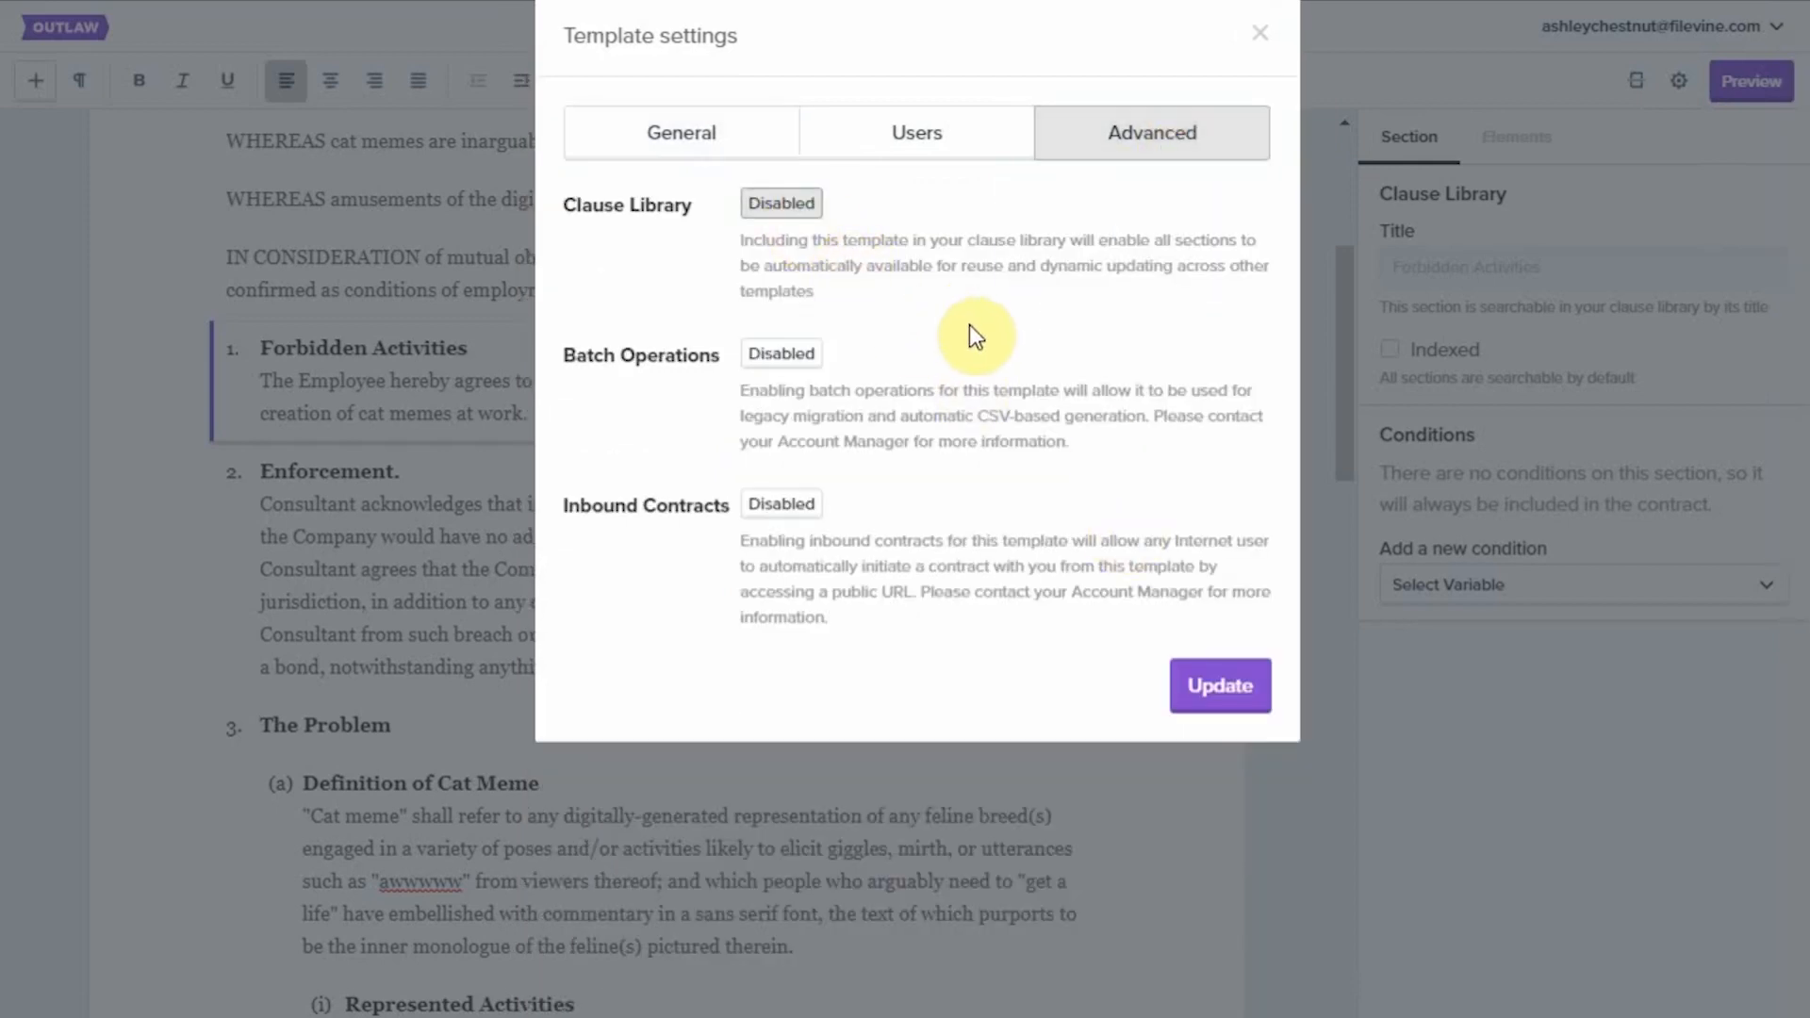